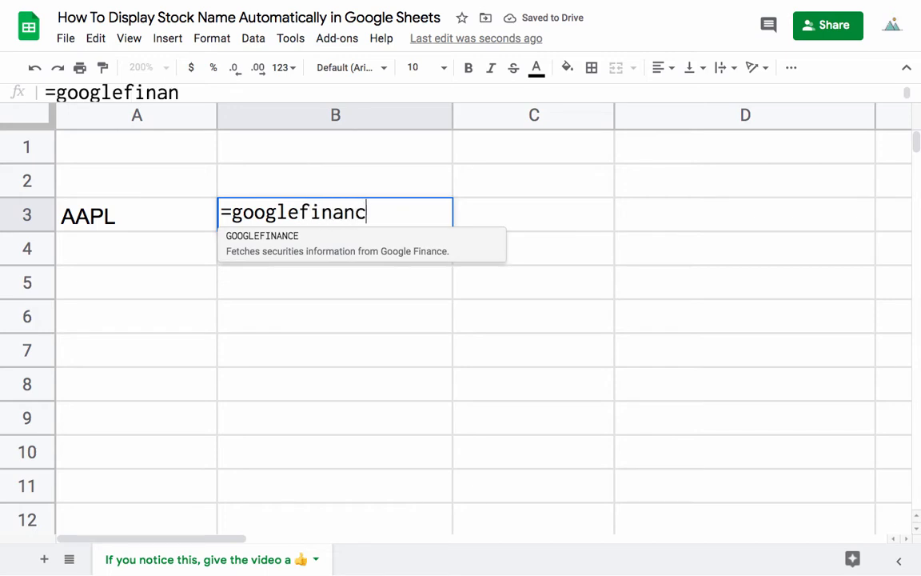
Step: Complete the GOOGLEFINANCE formula in cell B3 with ticker reference A3 and the attribute "name"
click(156, 219)
text(,)
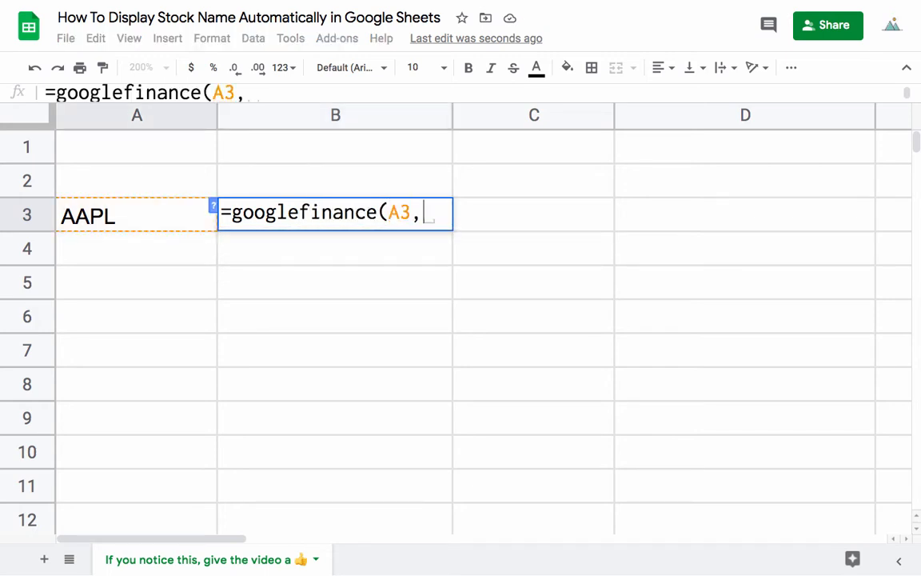
text("name"))
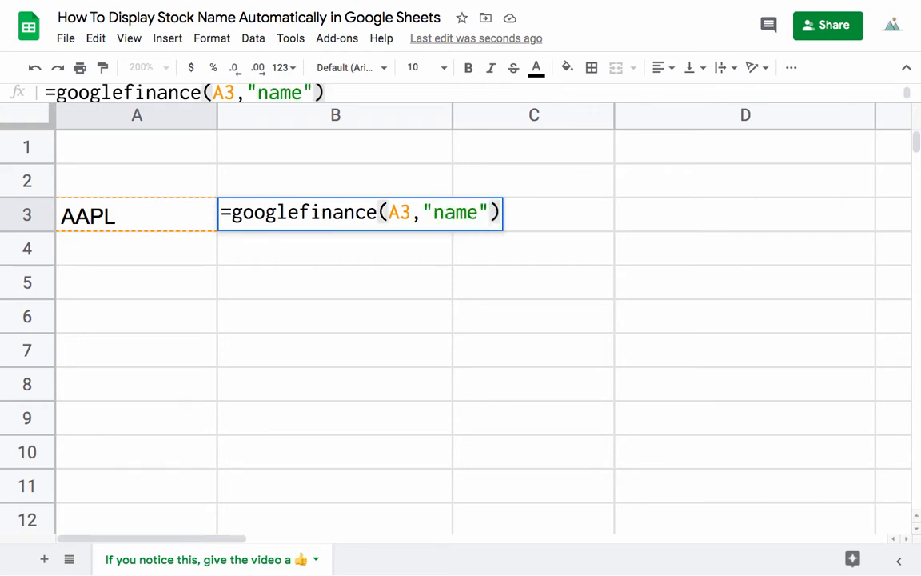
key(Return)
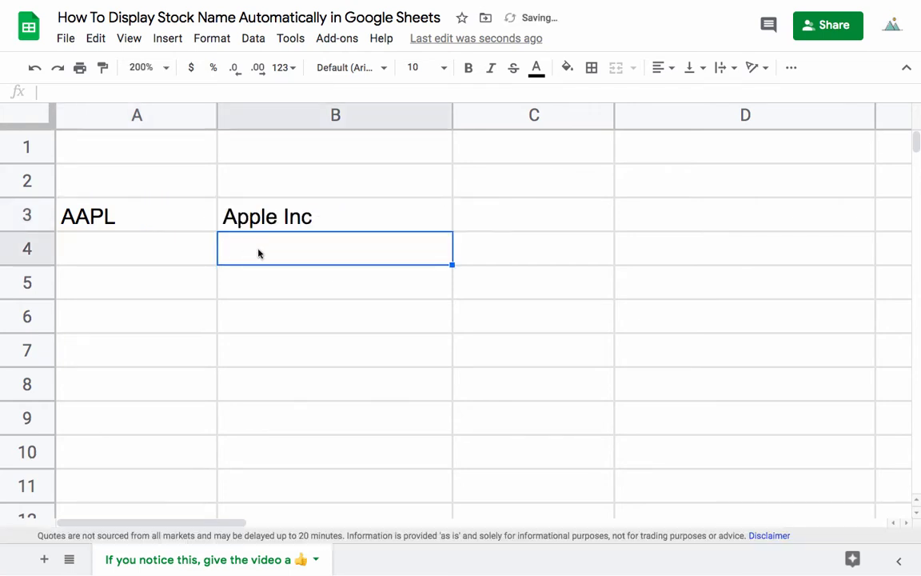
click(304, 224)
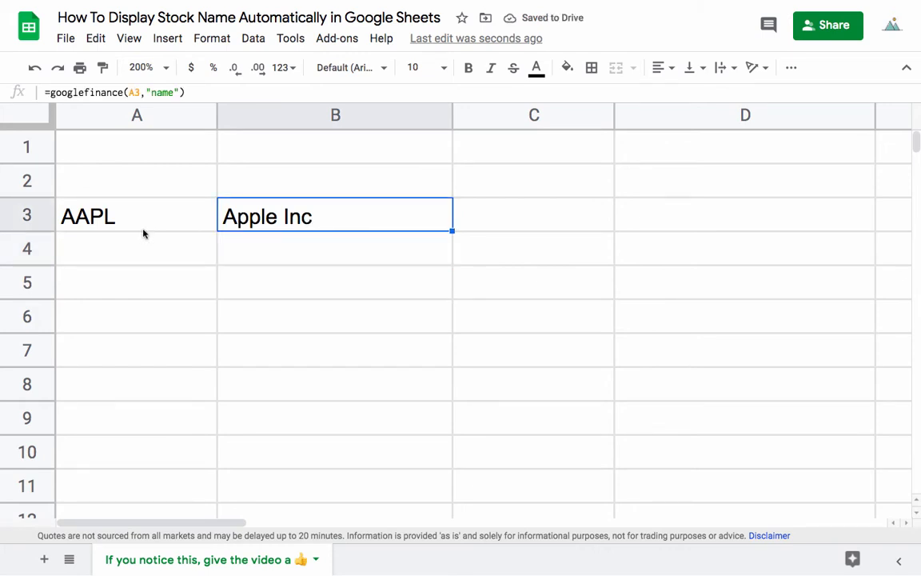
Step: Enter the formula =googlefinance("AAPL","name") in cell B4, with the ticker written directly in it
double_click(261, 246)
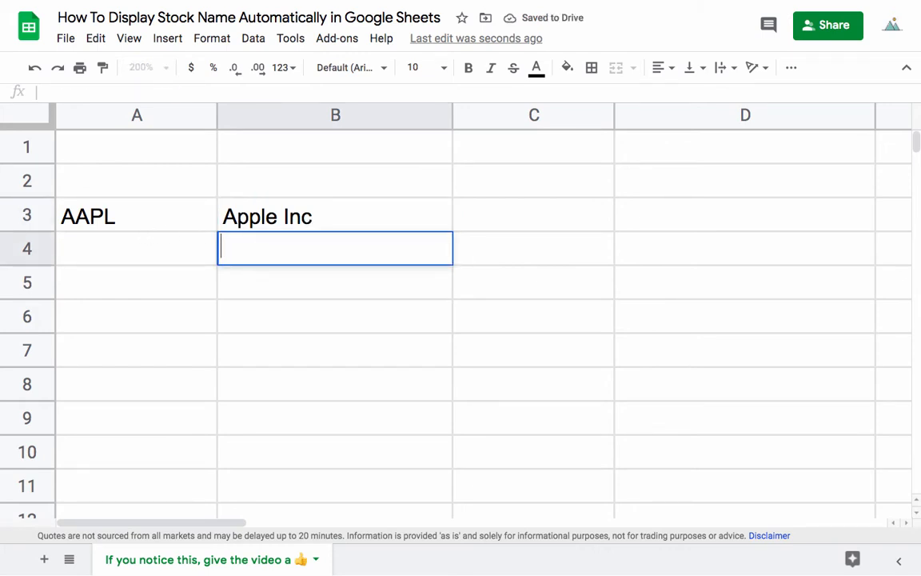
text(=googl)
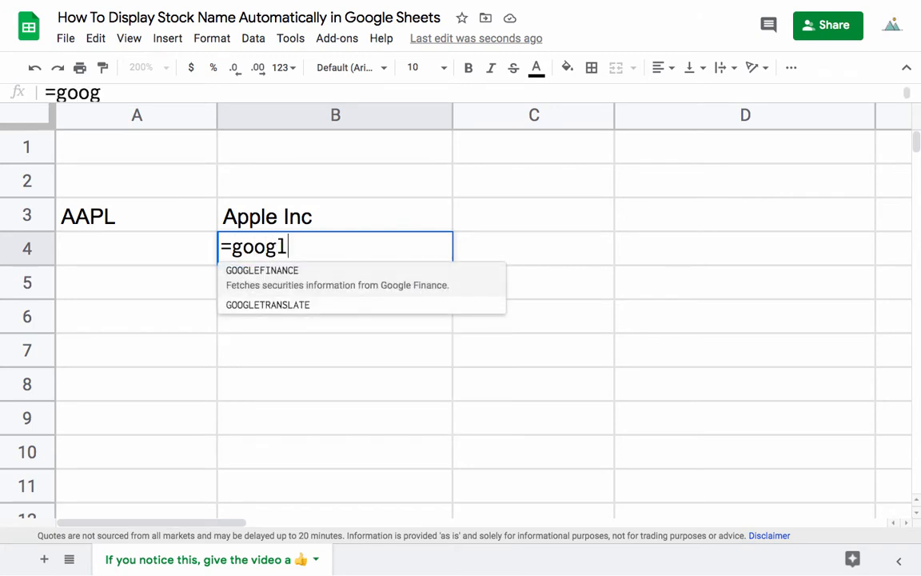
text(efinance()
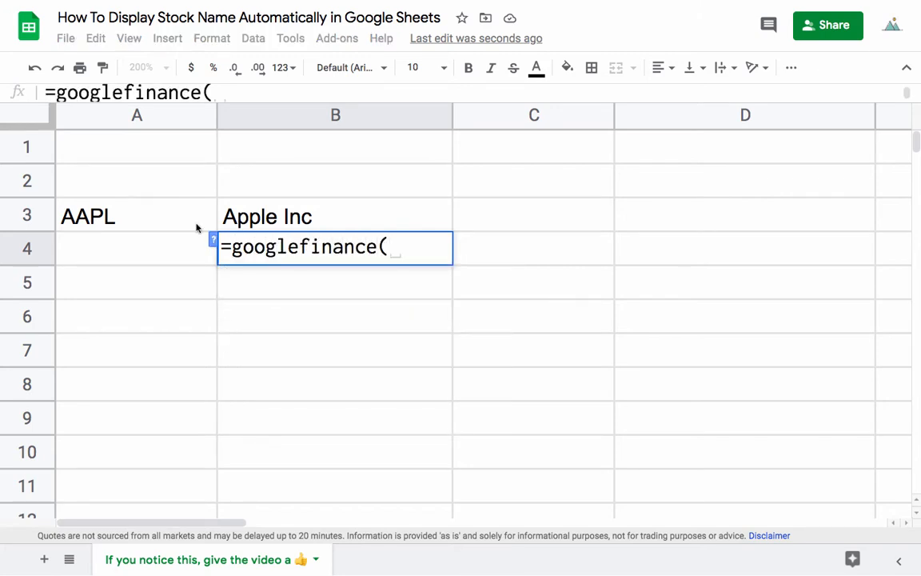
text(")
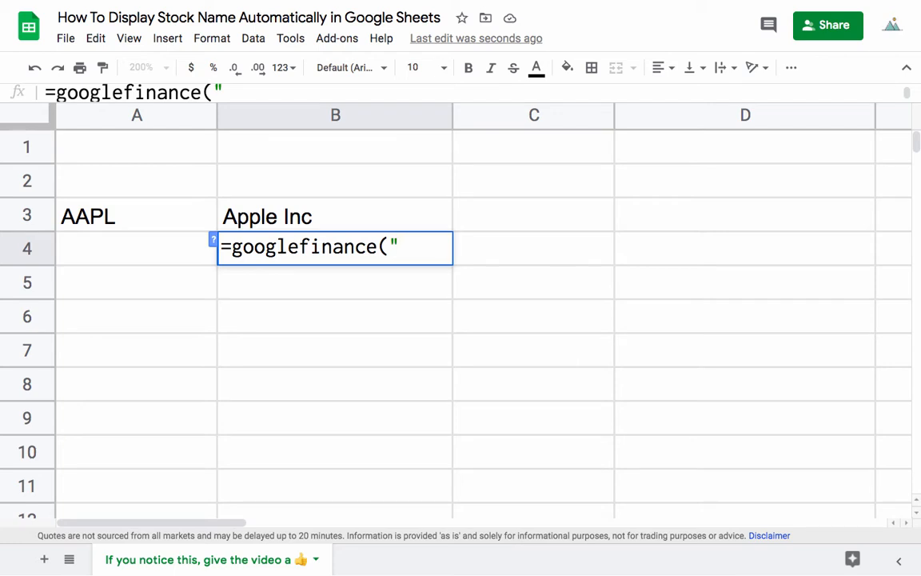
text(AAPL",)
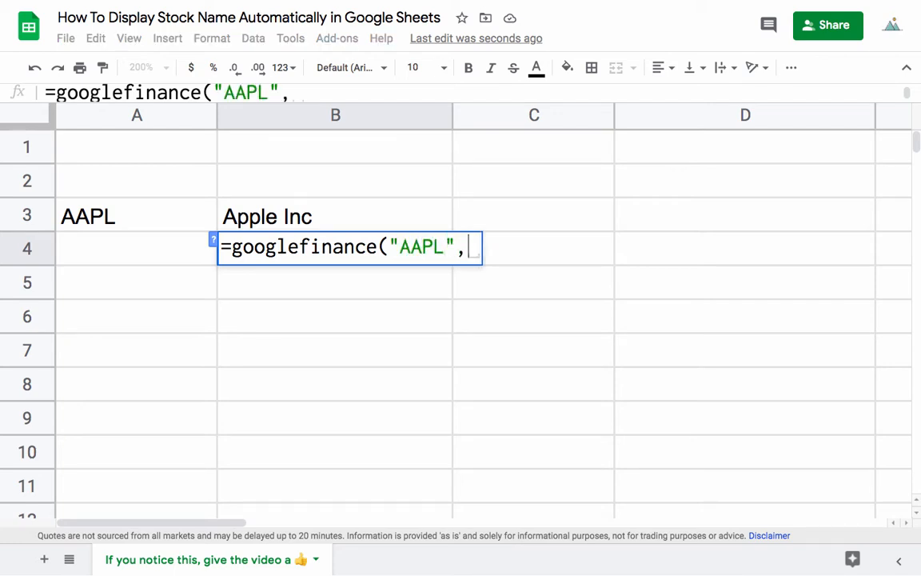
text(")
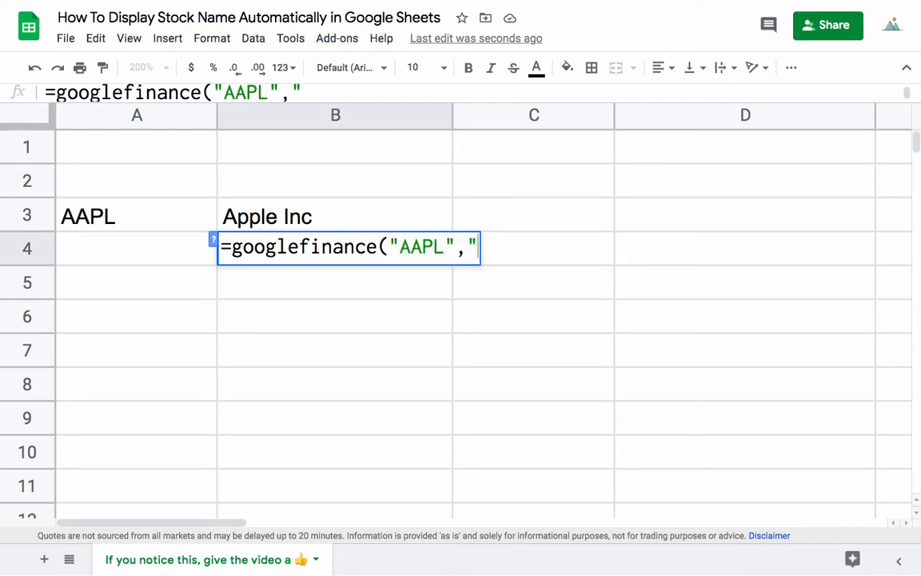
text(name"))
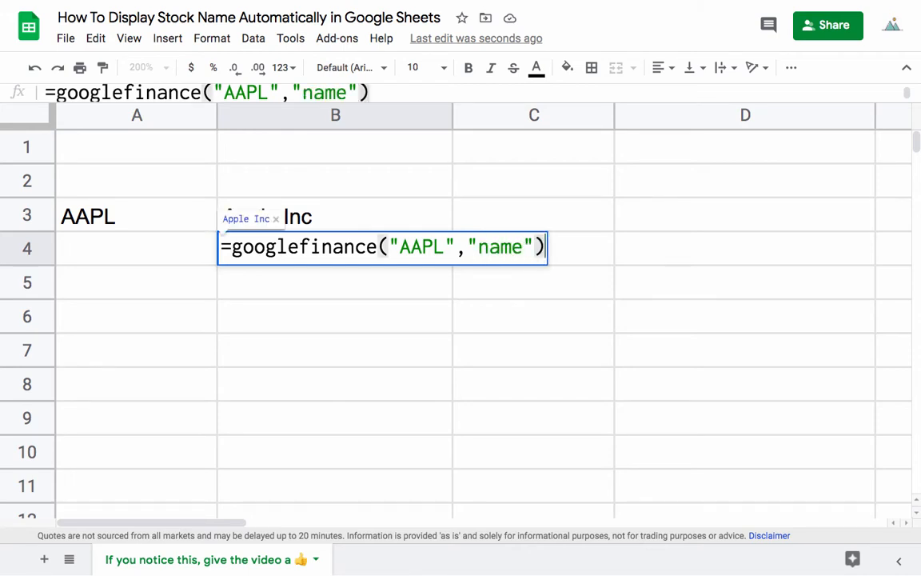
key(Return)
click(263, 254)
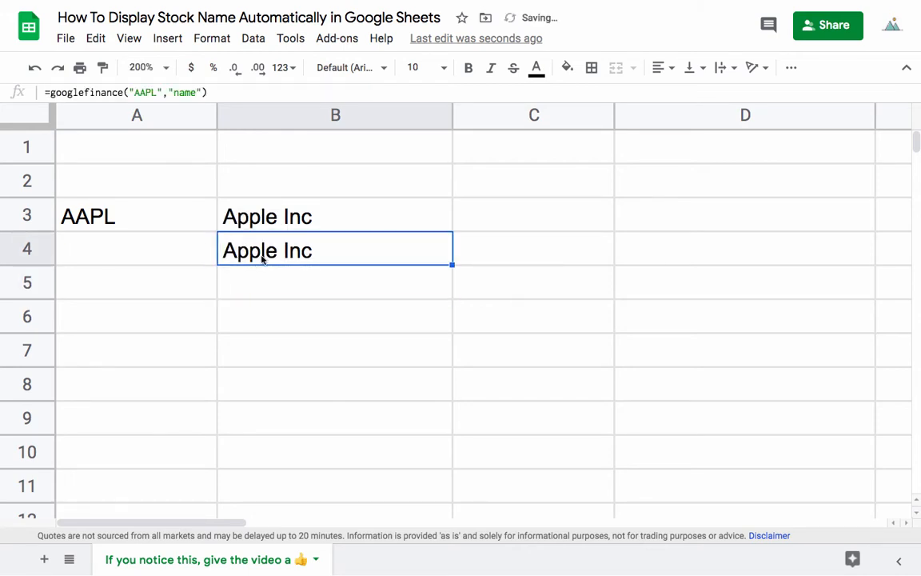
Step: Compare how the formulas in B3 and B4 specify the ticker, leaving both unchanged
double_click(263, 214)
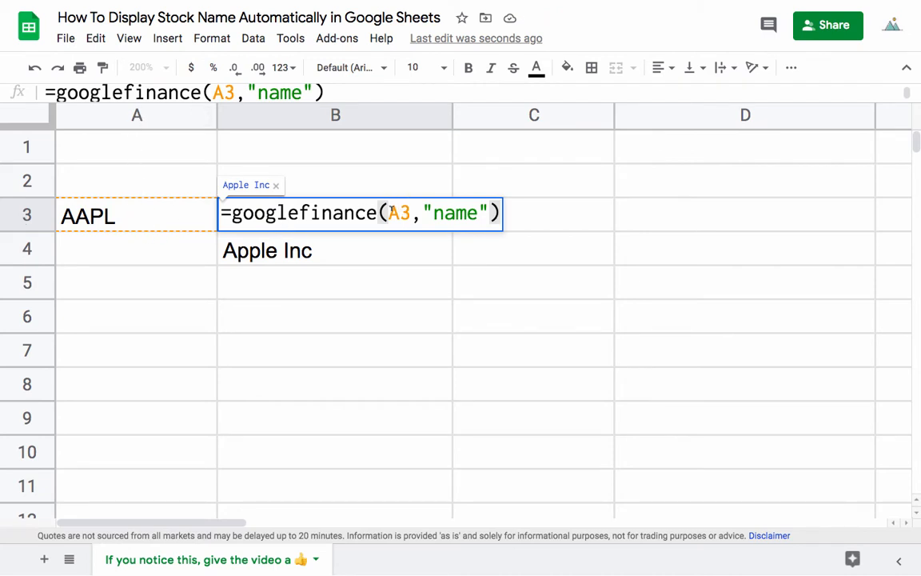
key(Escape)
double_click(309, 256)
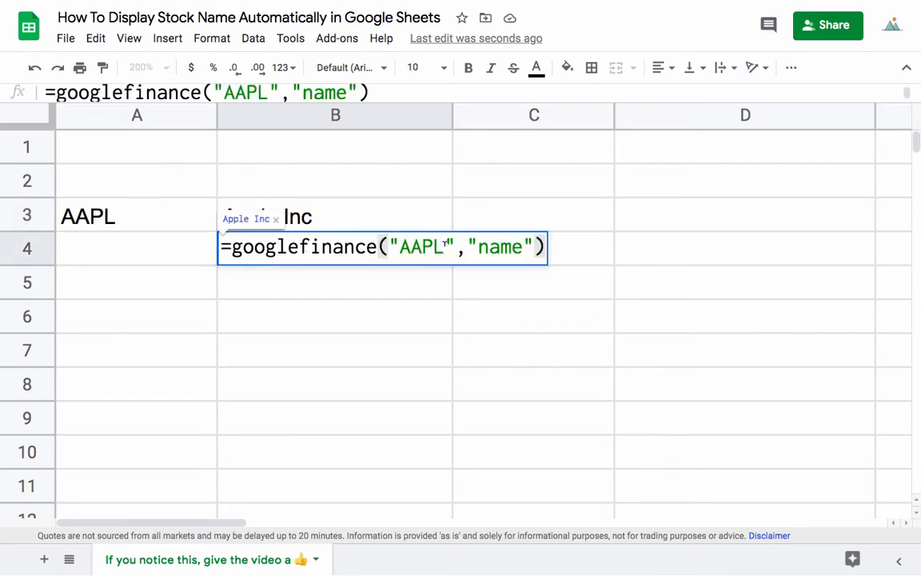
key(Return)
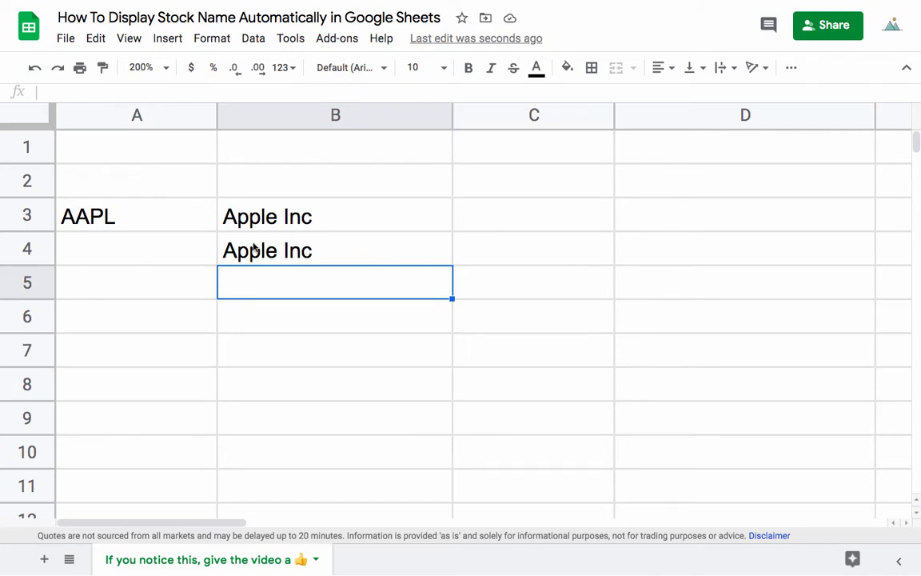
click(136, 221)
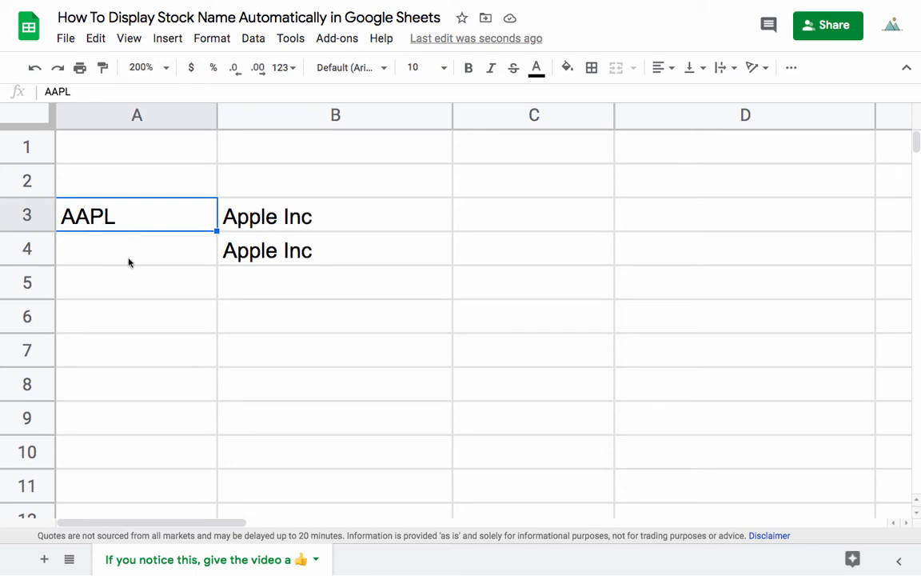
Step: Enter the ticker symbol TD in cell A5
click(135, 289)
text(TD)
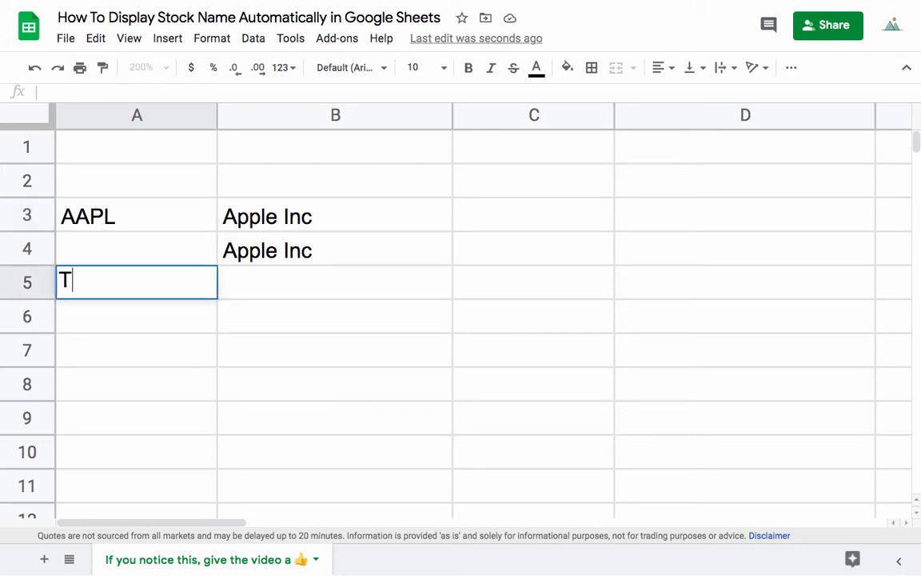
key(Return)
Step: Enter the formula =googlefinance(A5,"name") in cell B5 to fetch the company name for TD
click(250, 285)
click(310, 244)
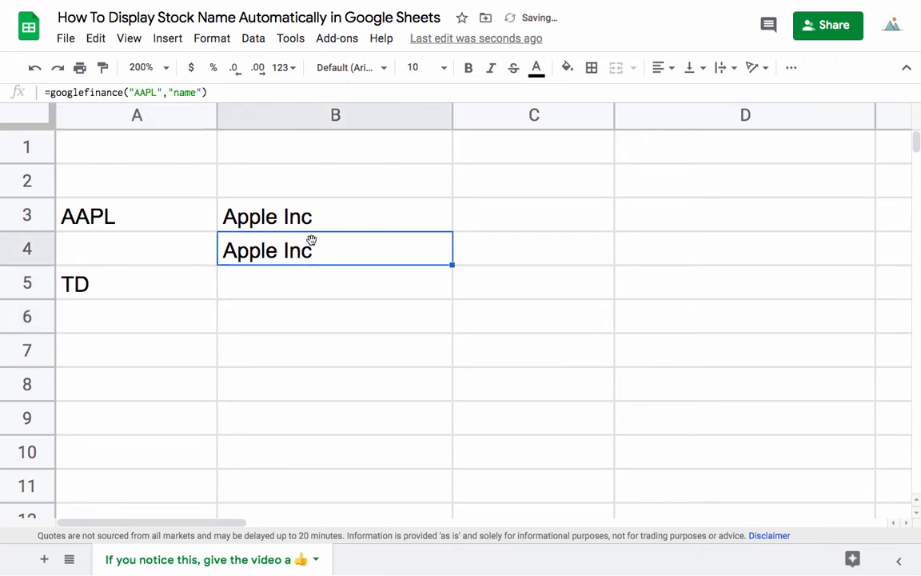
double_click(305, 296)
text(=)
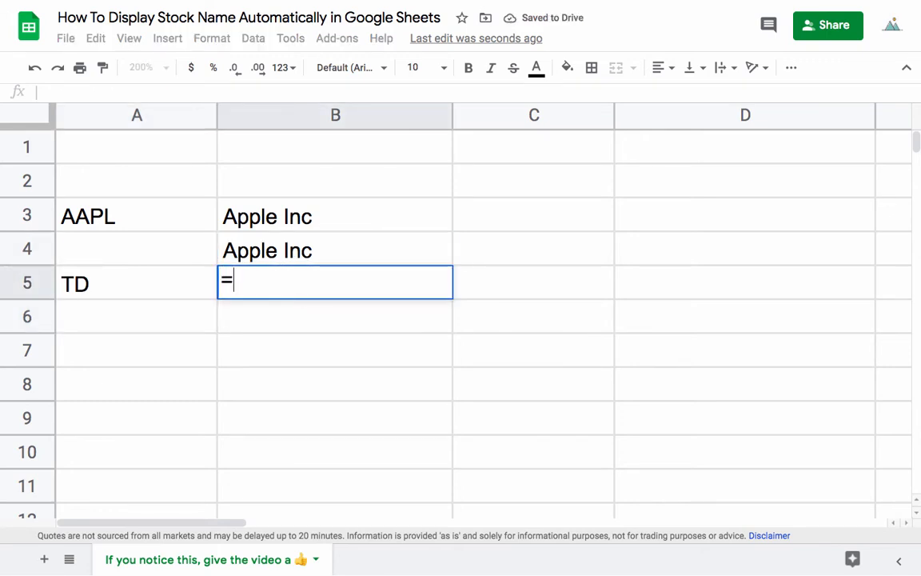
text(googlefinance()
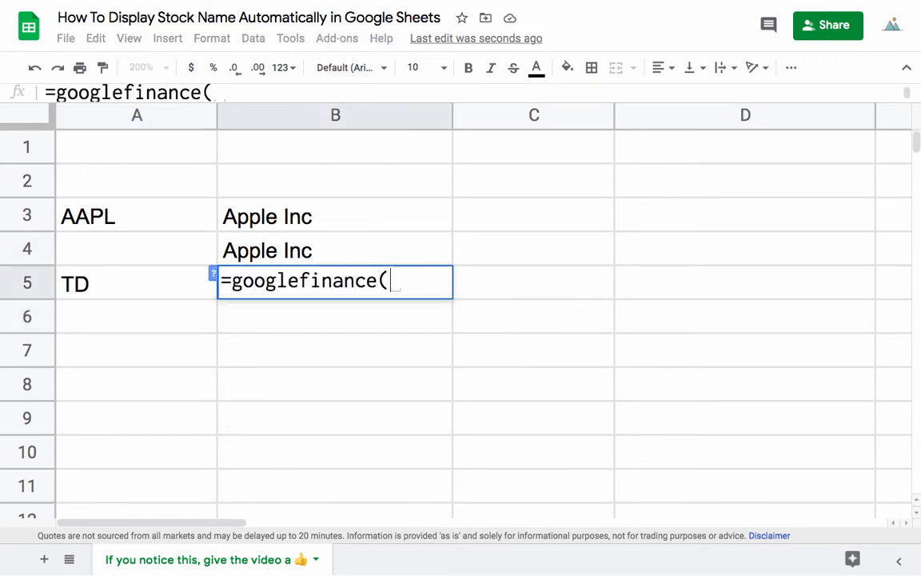
click(166, 283)
text(,"name"))
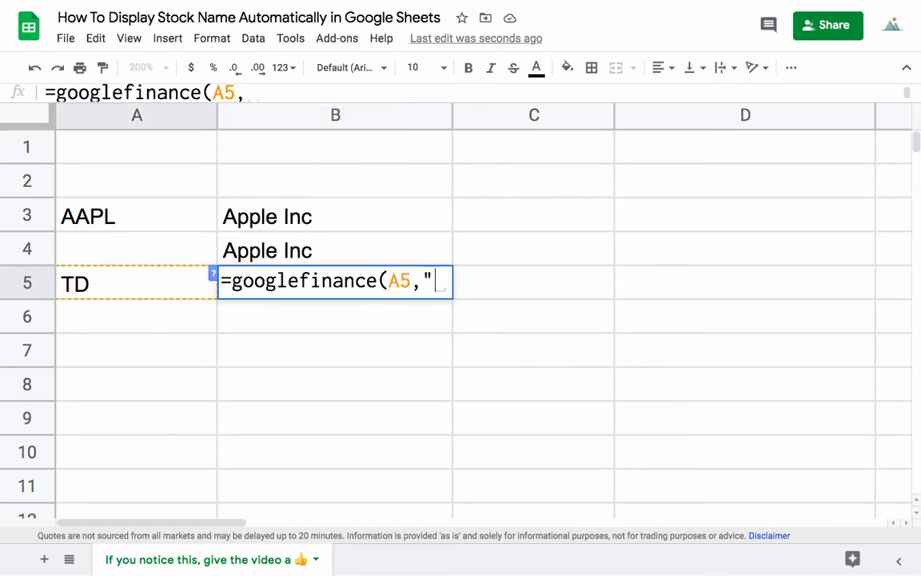
key(Return)
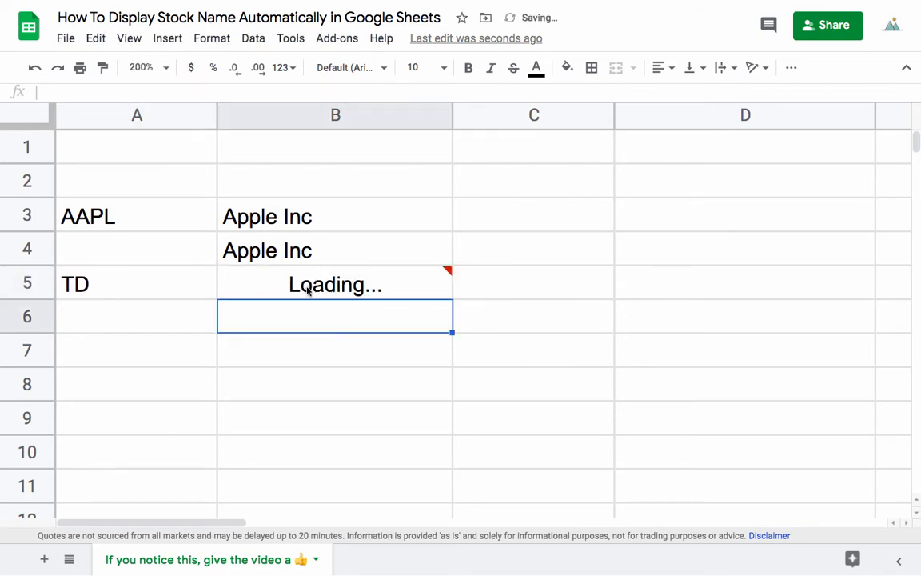
Step: Enter the formula =googlefinance(A5) in cell C5, without an attribute, to fetch the stock price for TD
double_click(476, 281)
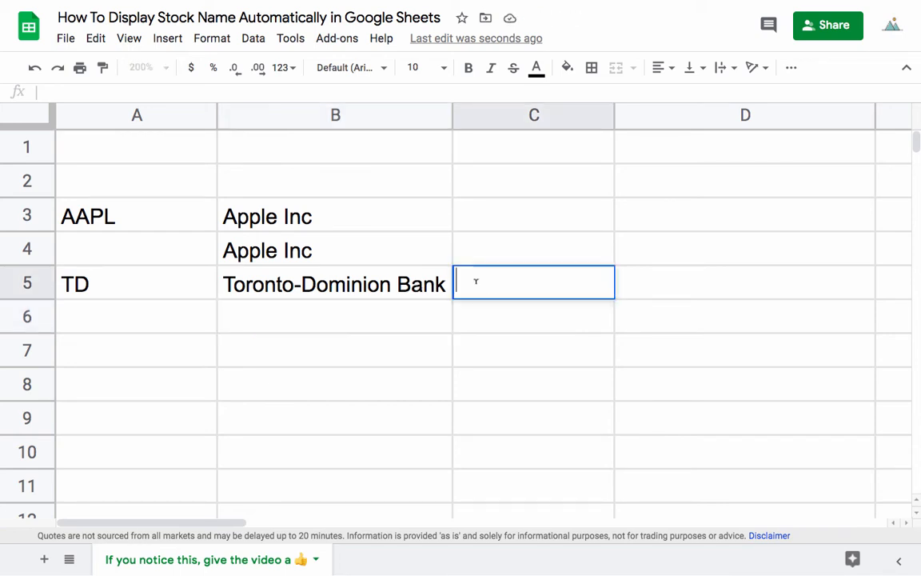
text(=googlefi)
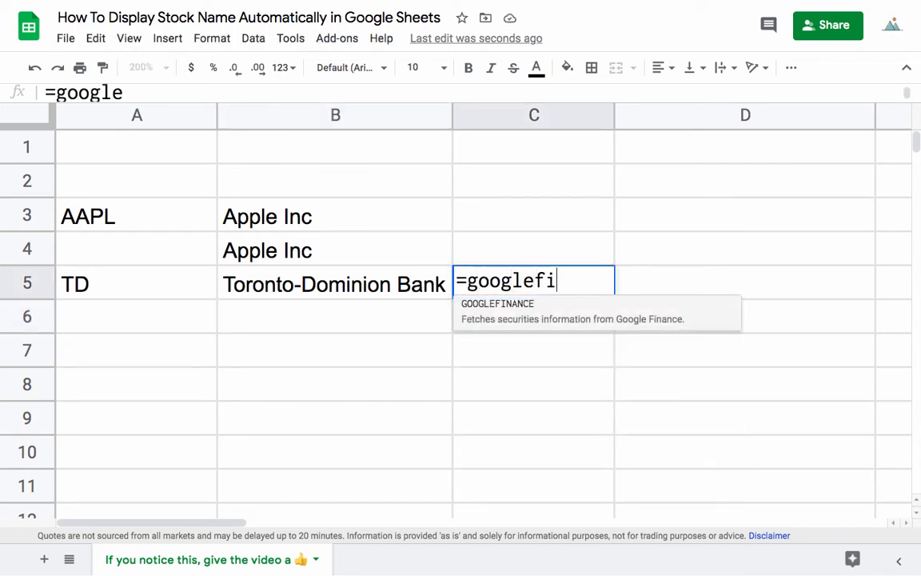
text(nance()
click(168, 288)
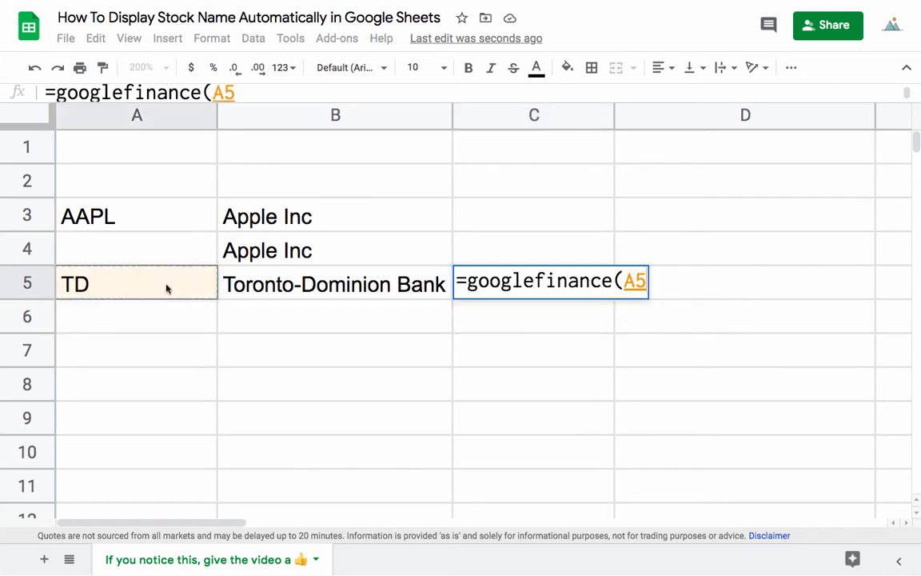
text(,")
key(BackSpace)
key(BackSpace)
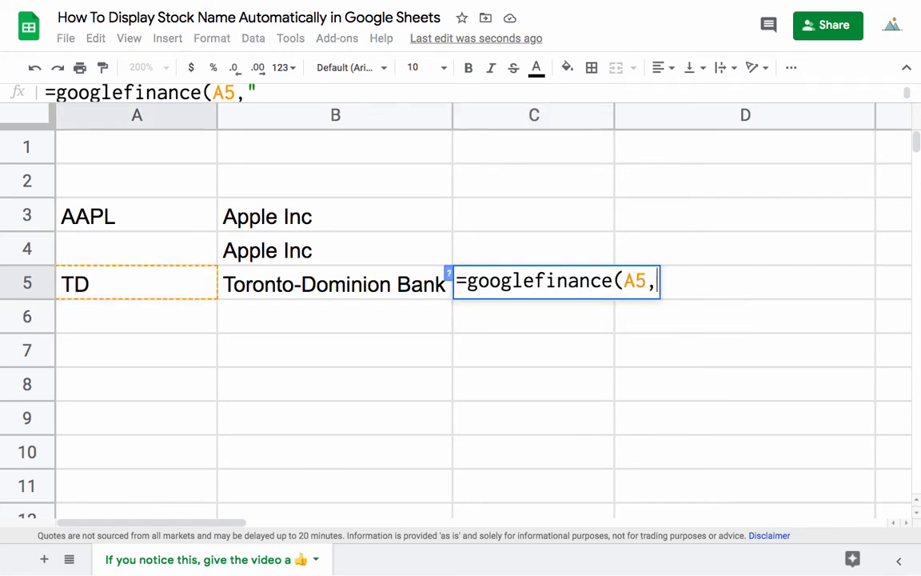
text())
key(Return)
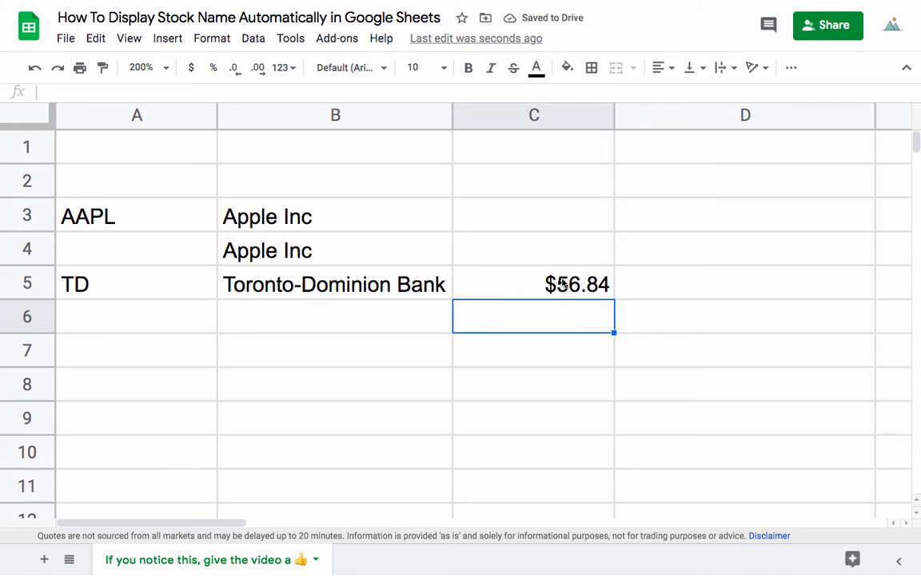
Step: Enter the formula =googlefinance(A5,"currency") in cell D5 to fetch the trading currency for TD
click(650, 282)
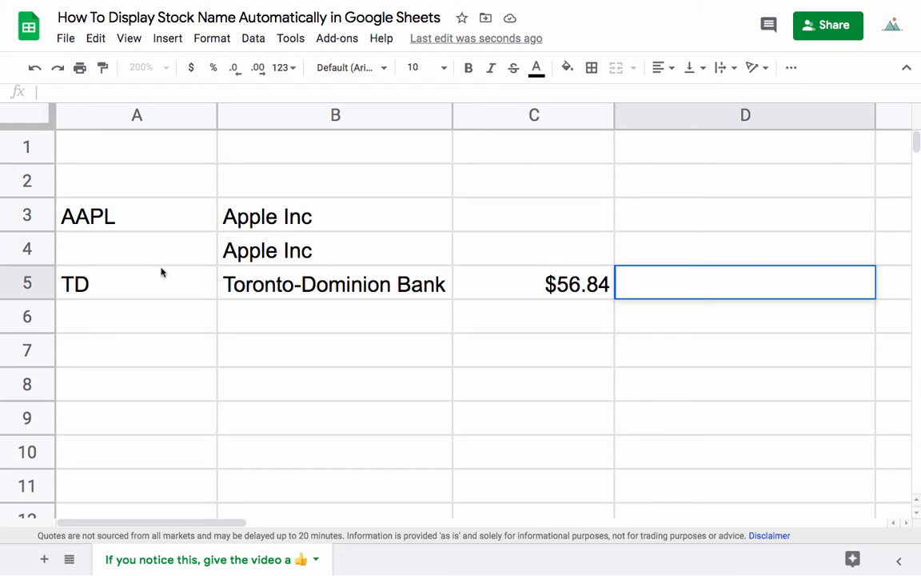
text(=)
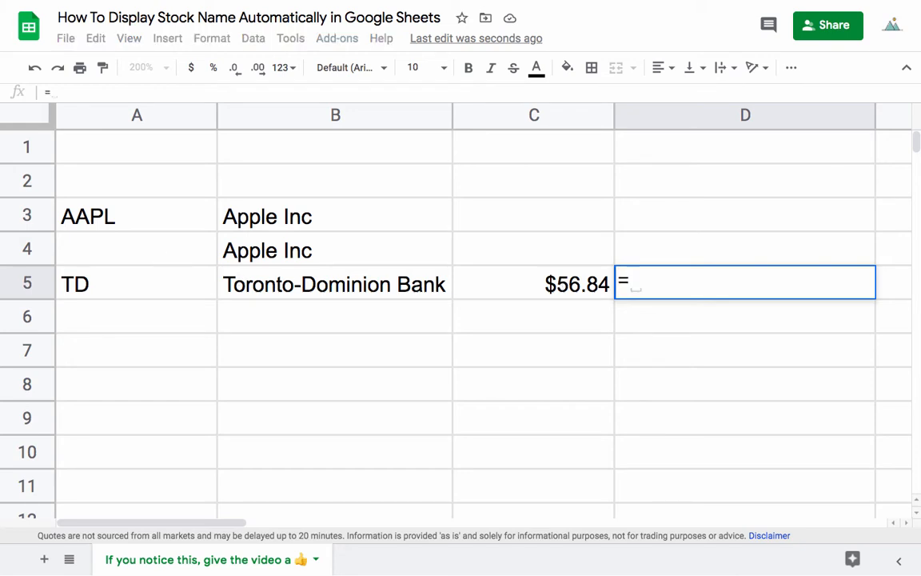
text(googlef)
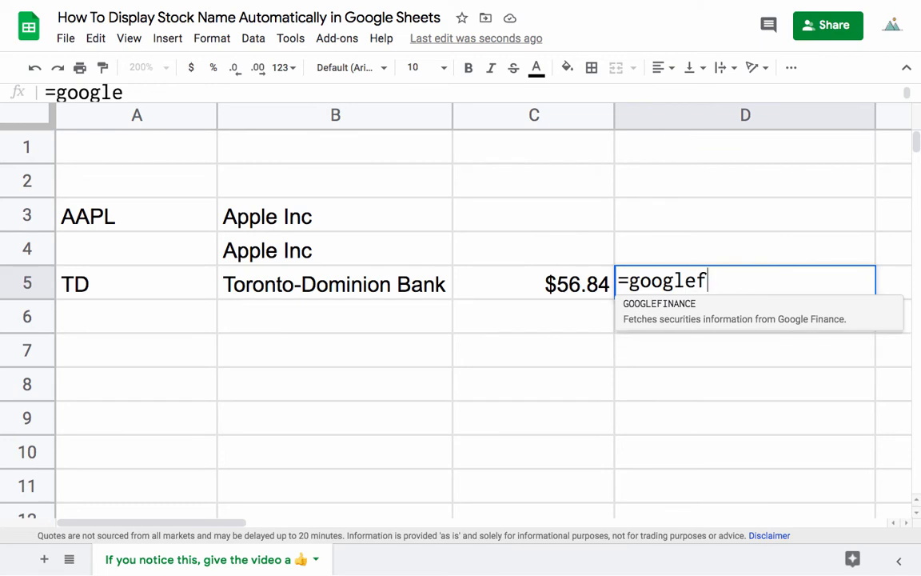
text(inance()
click(81, 286)
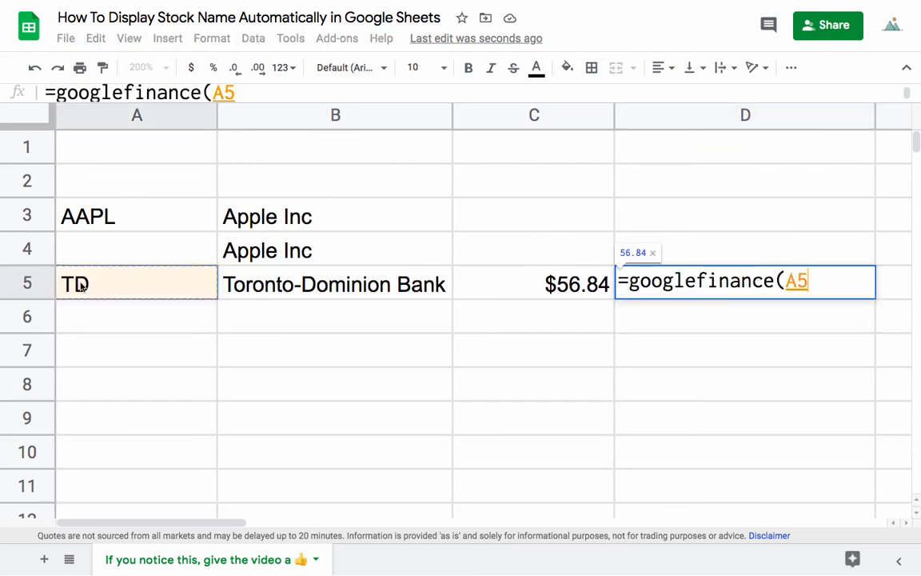
text(,"curr)
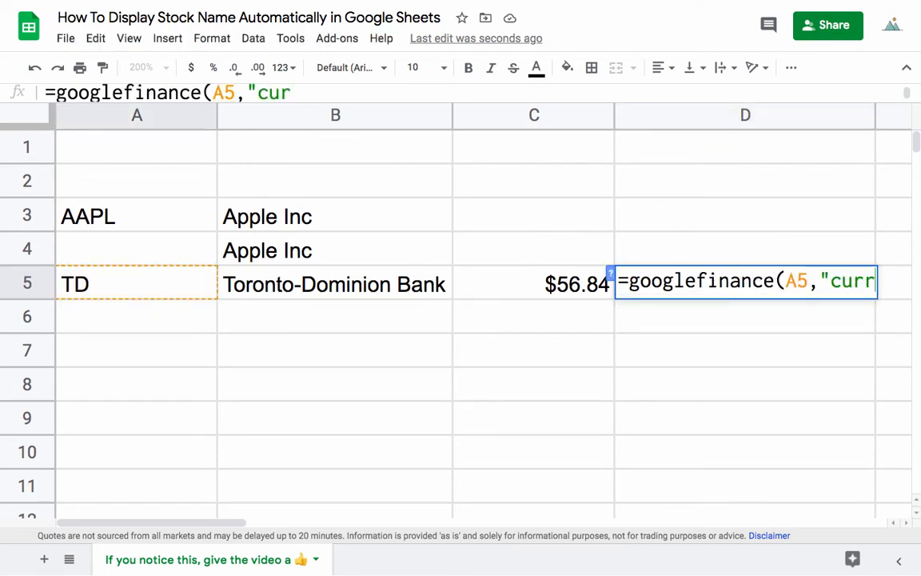
text(enc)
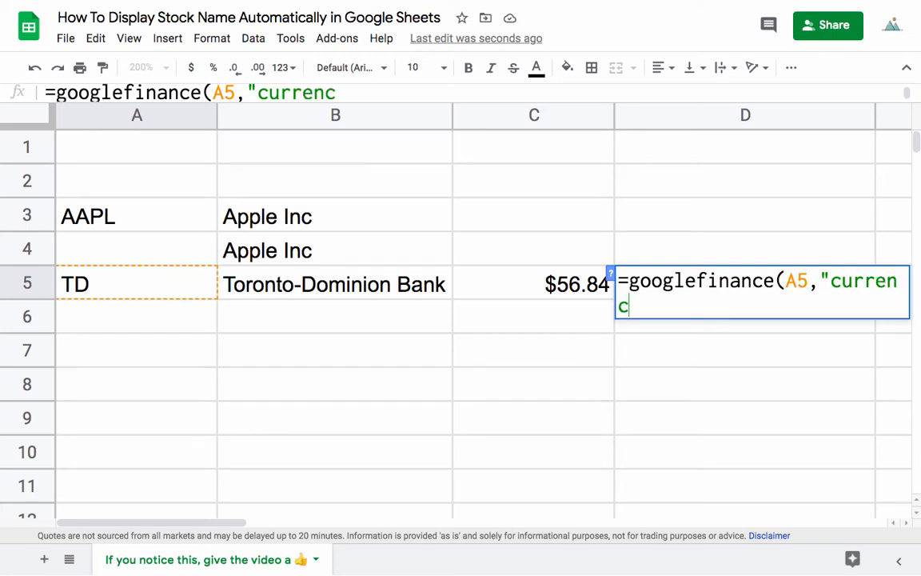
text(y"))
key(Return)
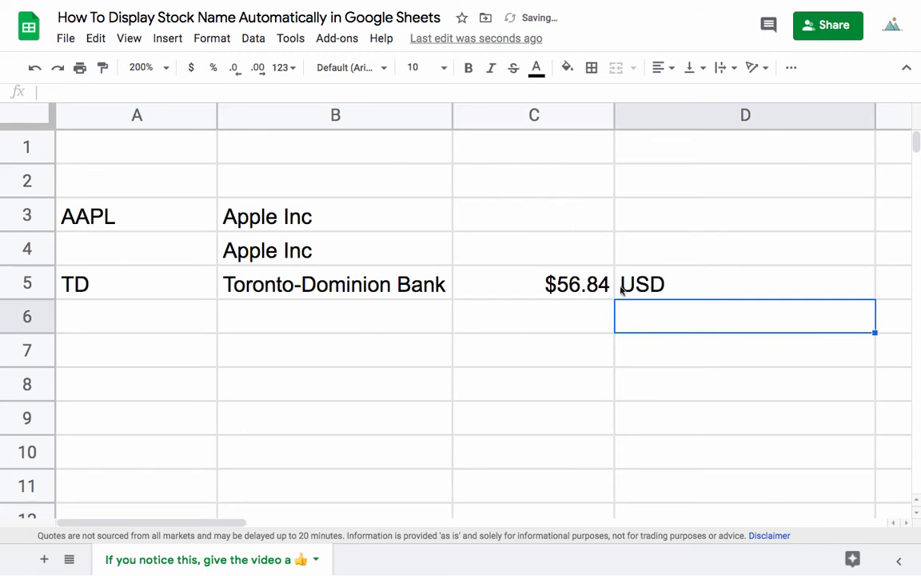
click(623, 288)
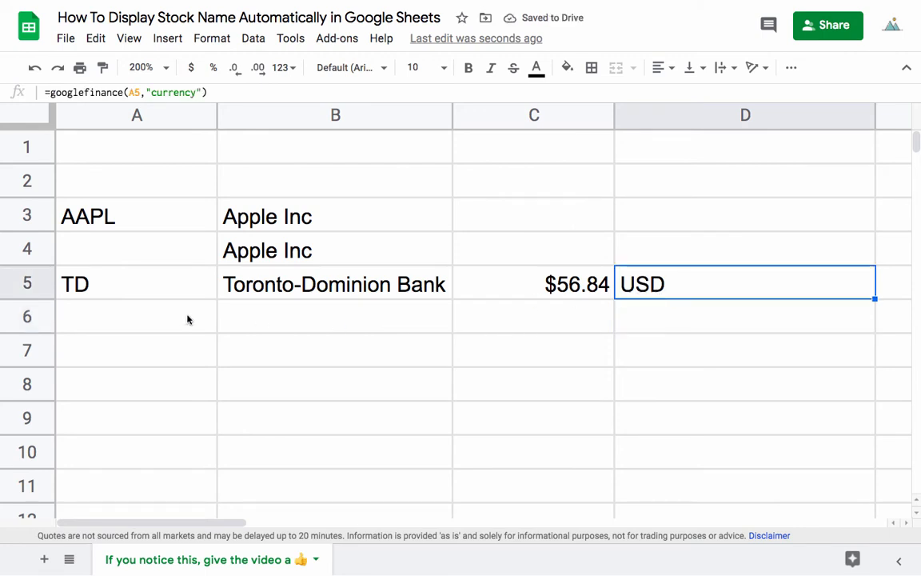
Step: Enter the exchange-prefixed ticker NYSE:TD in cell A6
key(Down)
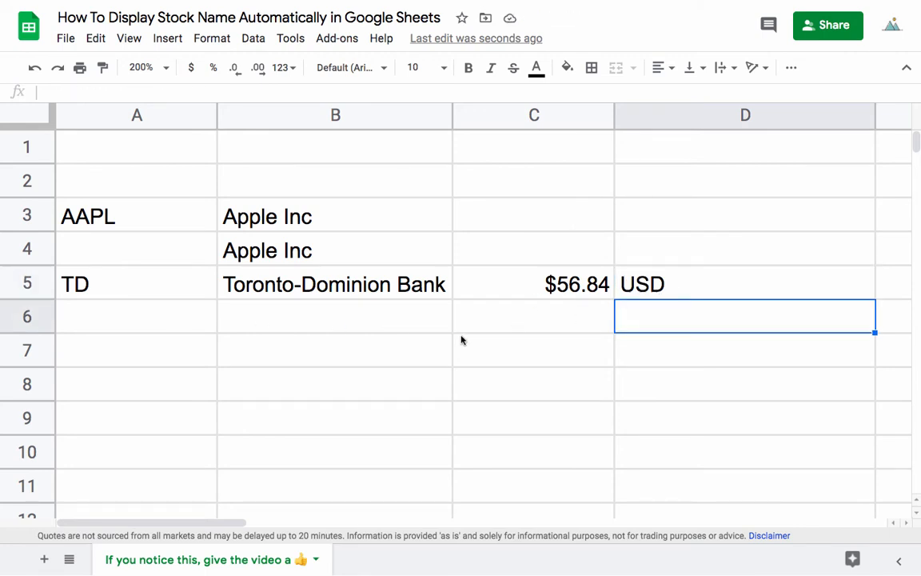
click(188, 322)
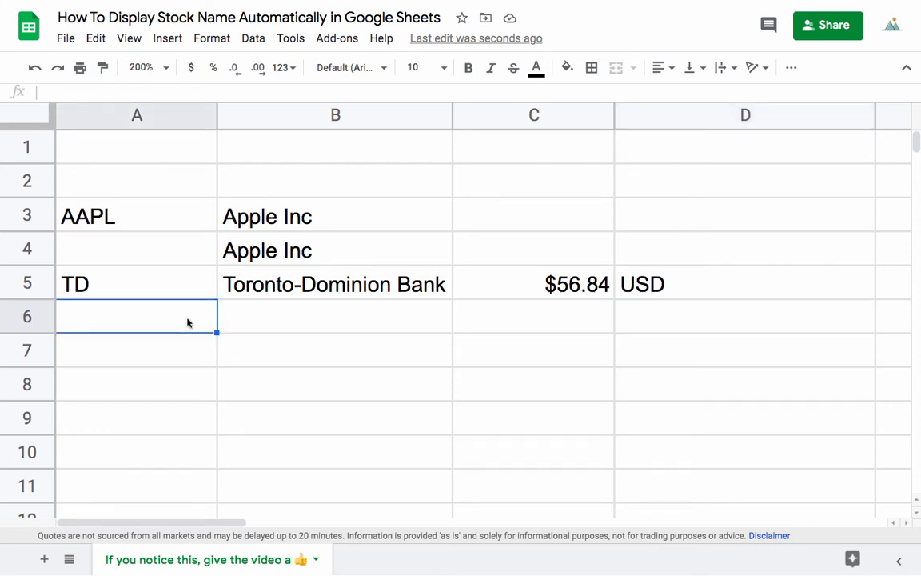
text(NYSE:TD)
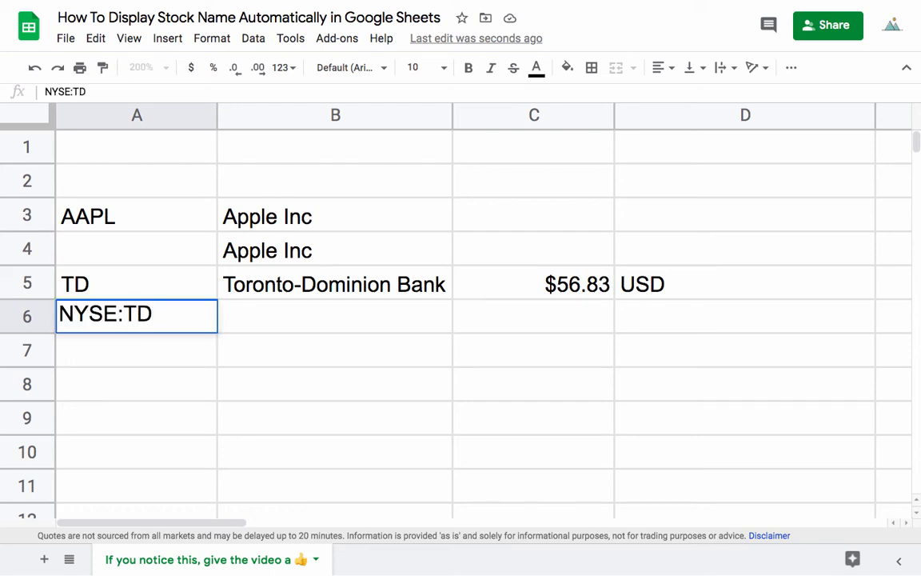
key(Return)
Step: Copy the name, price and currency formulas from B5:D5 down into row 6
click(284, 320)
click(304, 293)
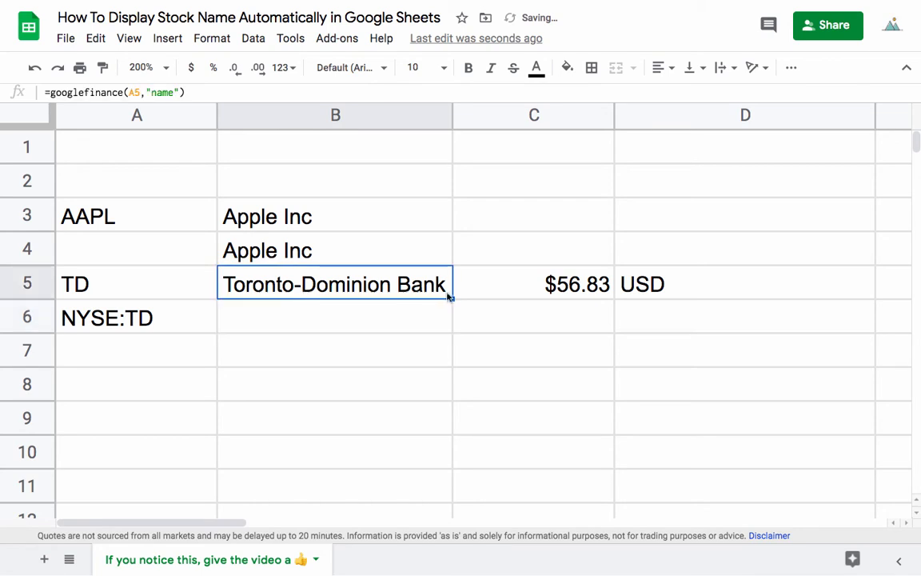
drag(445, 292, 710, 289)
drag(875, 298, 874, 328)
click(361, 346)
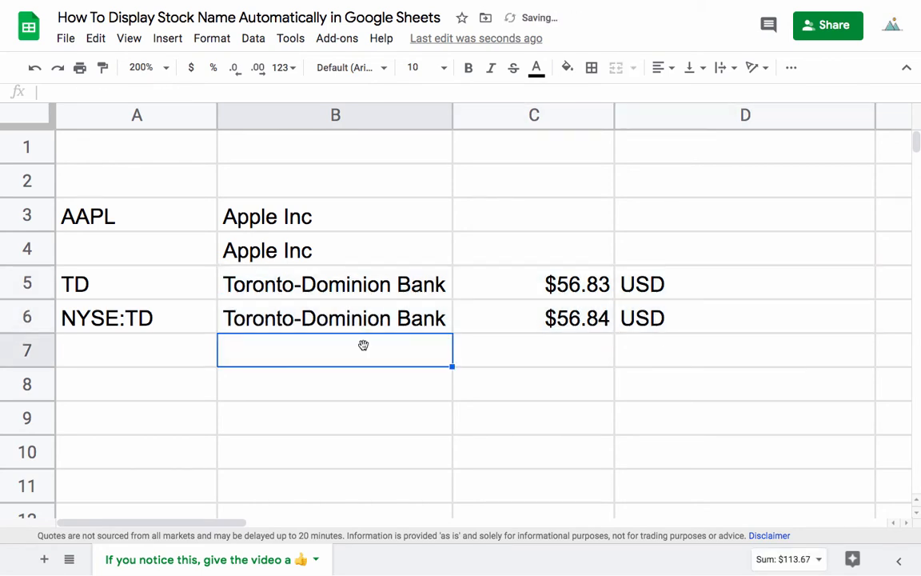
Step: Inspect the copied formulas in B6, C6 and D6 to check which ticker cell they reference
click(327, 312)
double_click(364, 316)
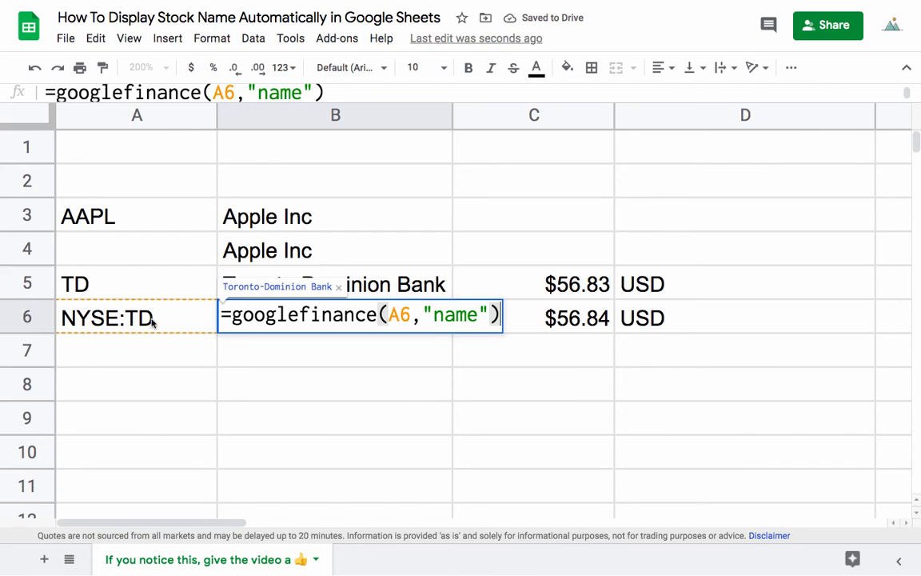
key(Escape)
double_click(560, 322)
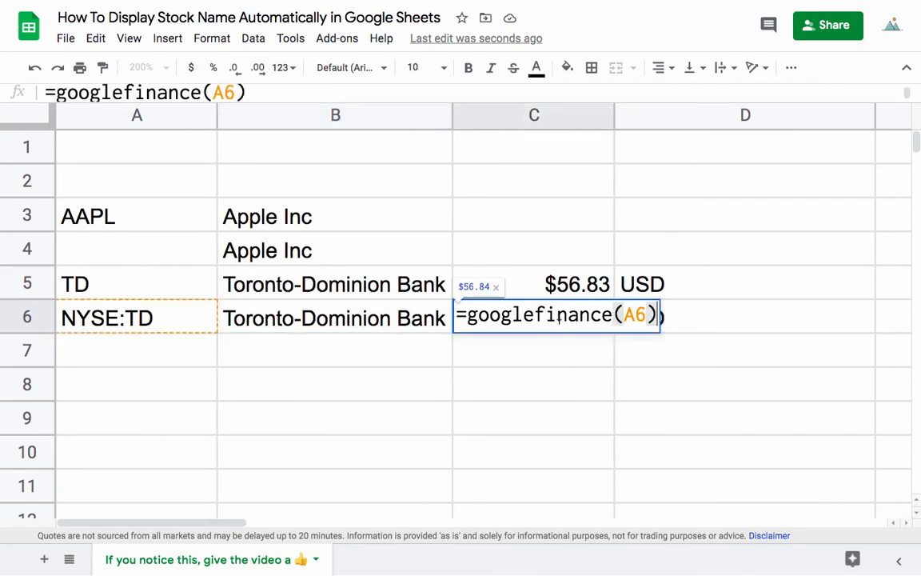
key(Escape)
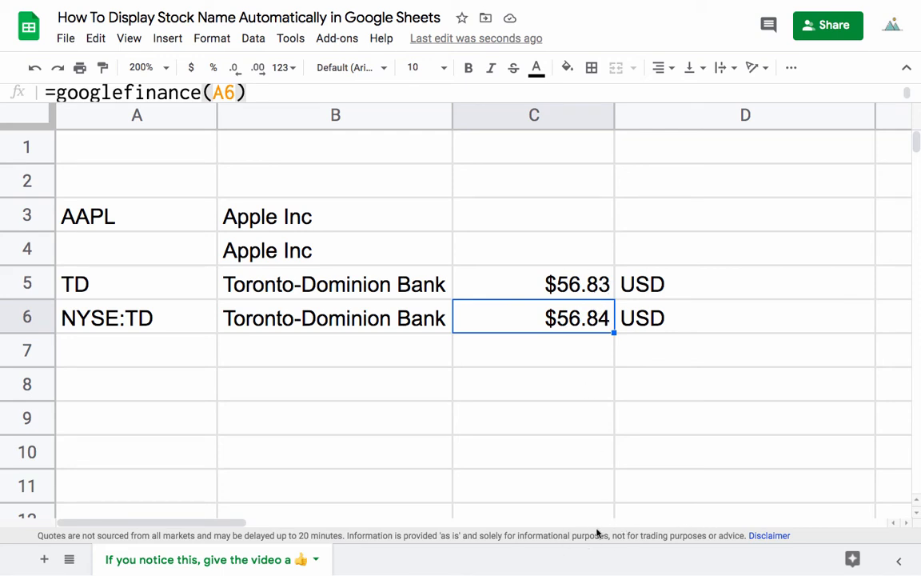
click(662, 316)
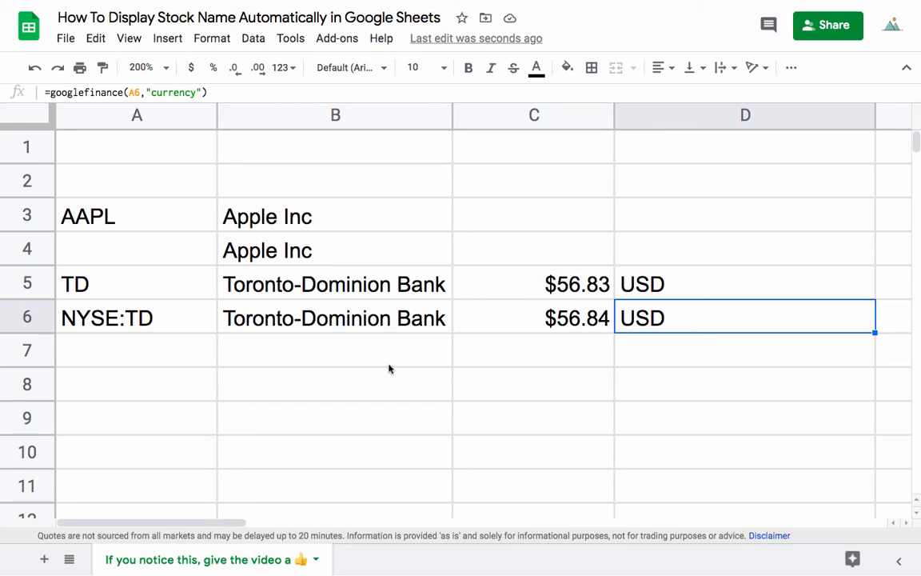
Step: Enter the Toronto-listed ticker TSE:TD in cell A7
click(110, 346)
double_click(110, 345)
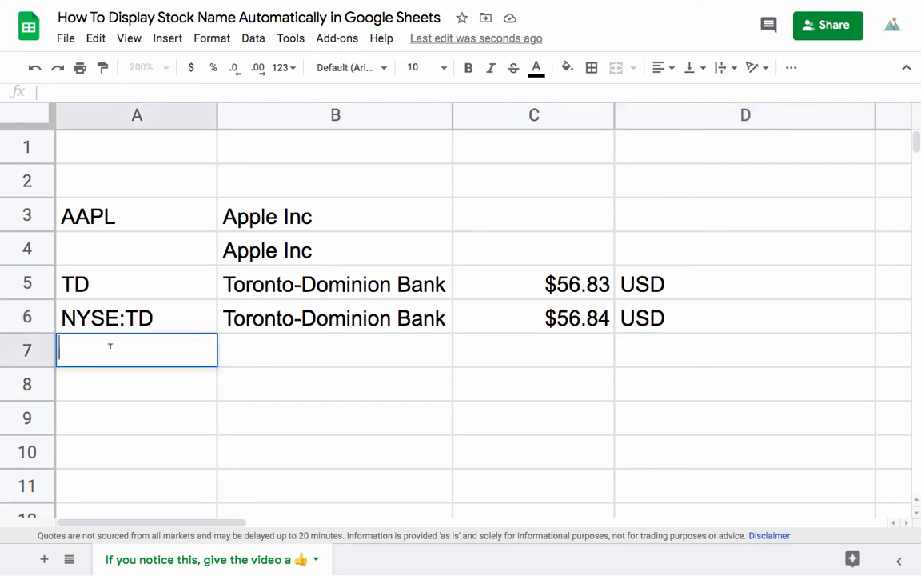
text(TSE:TD)
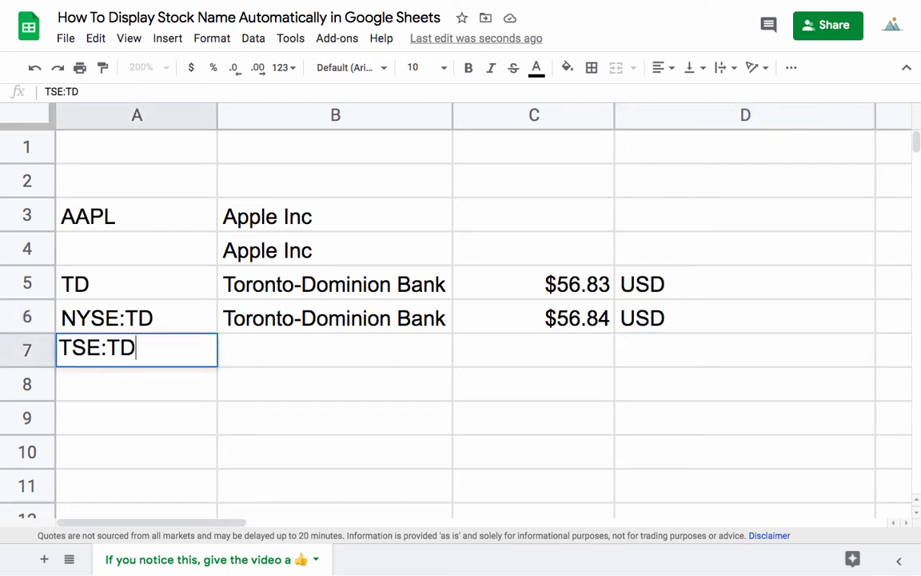
key(Return)
Step: Fill the formulas from B6:D6 down into row 7 and check the price formula in C7
drag(228, 320, 654, 330)
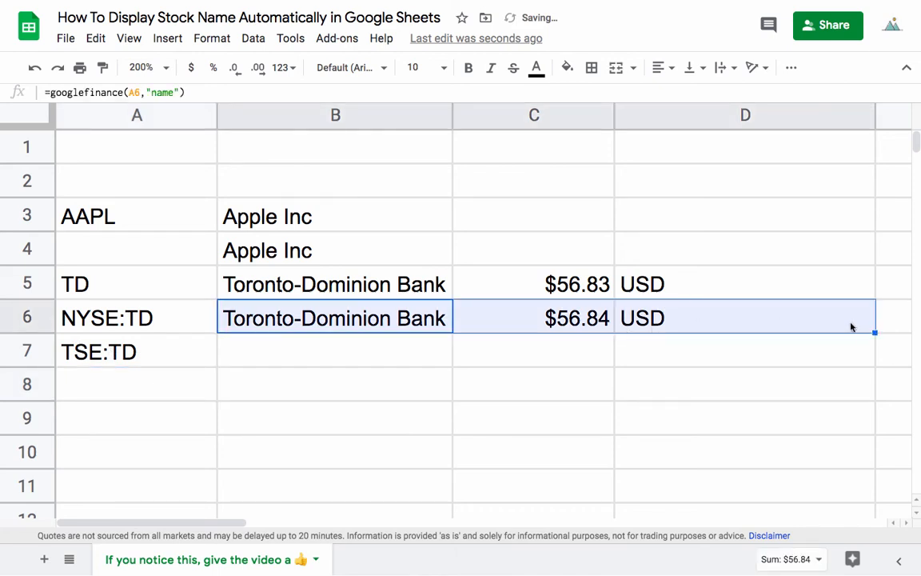
drag(875, 332, 849, 358)
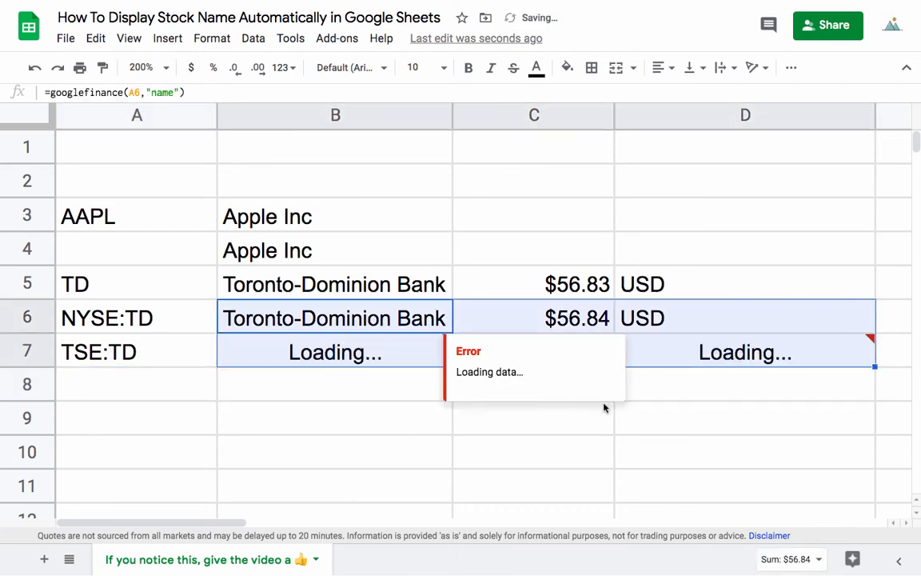
click(638, 446)
click(578, 354)
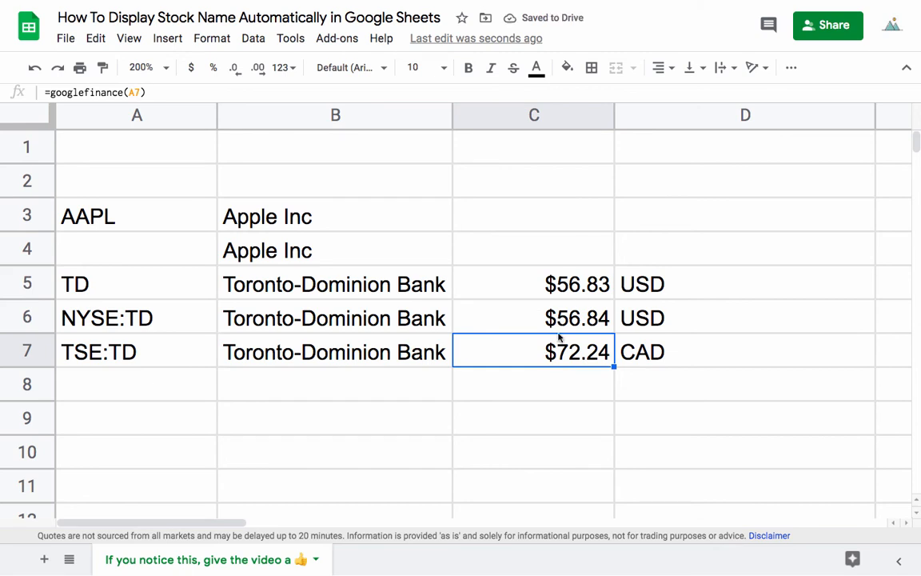
click(632, 371)
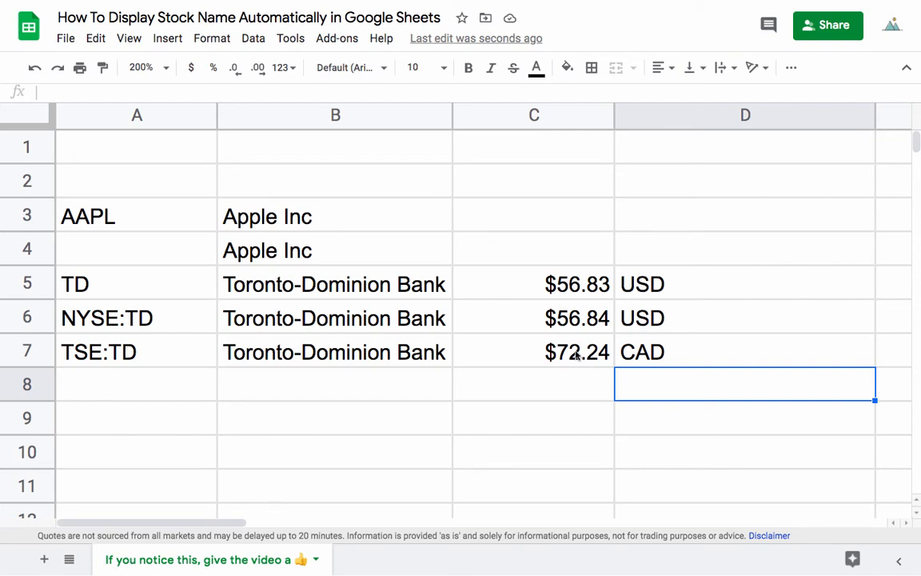
click(576, 356)
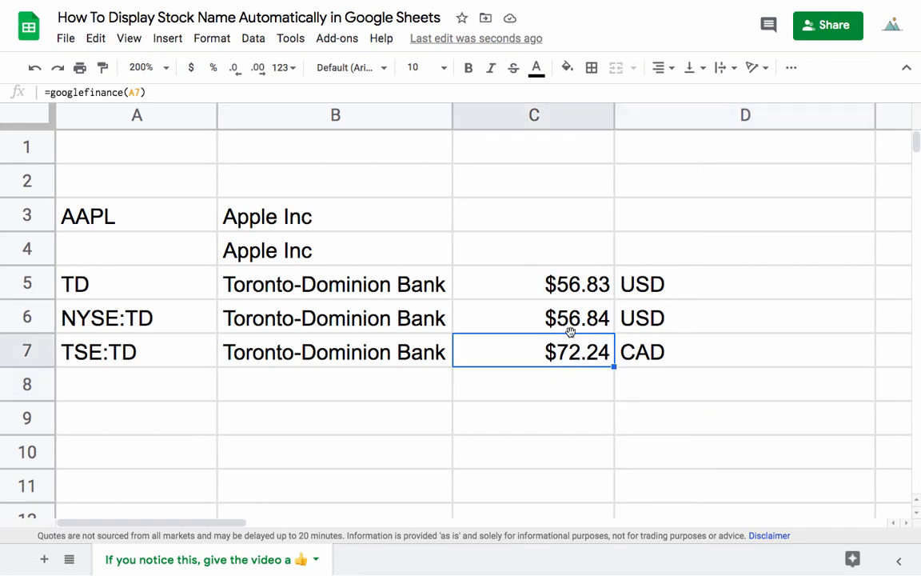
Step: Replace the name formula in B7 with the fixed text TD Bank
click(325, 349)
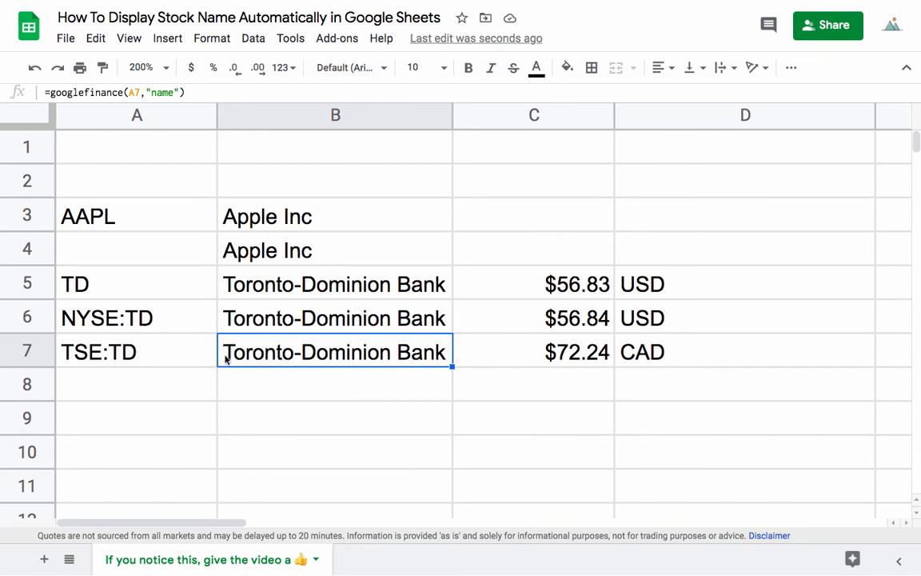
key(Delete)
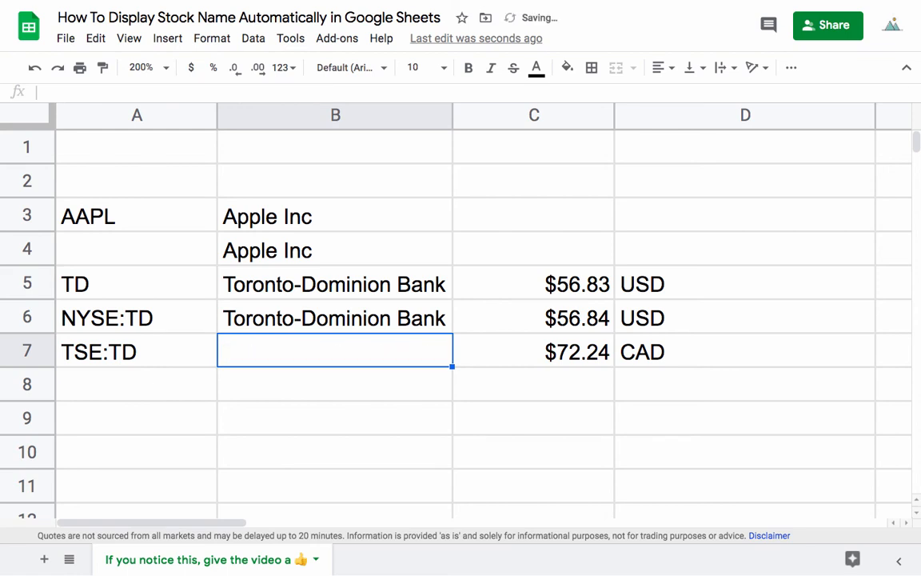
text(TD Bank)
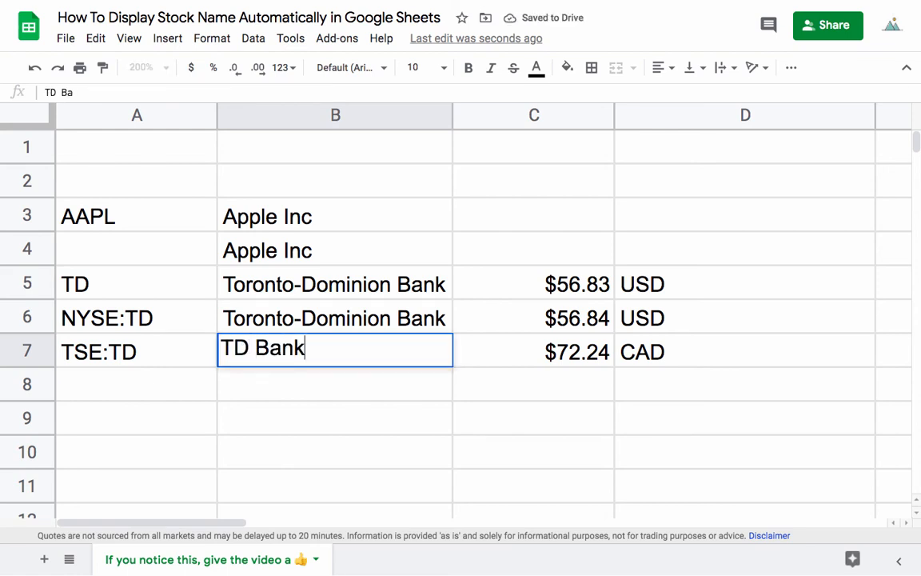
key(Return)
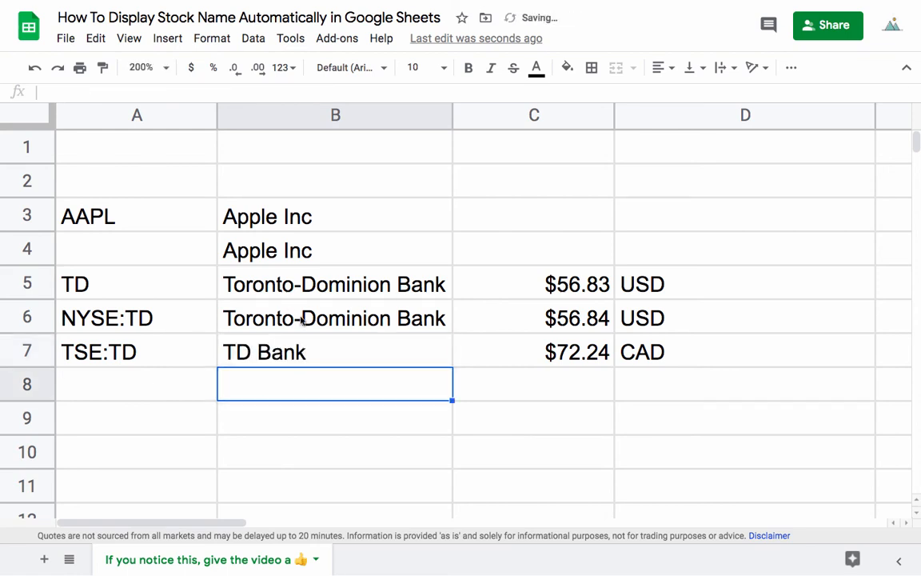
Step: Change the ticker in cell A7 to TSE:T
click(158, 349)
key(BackSpace)
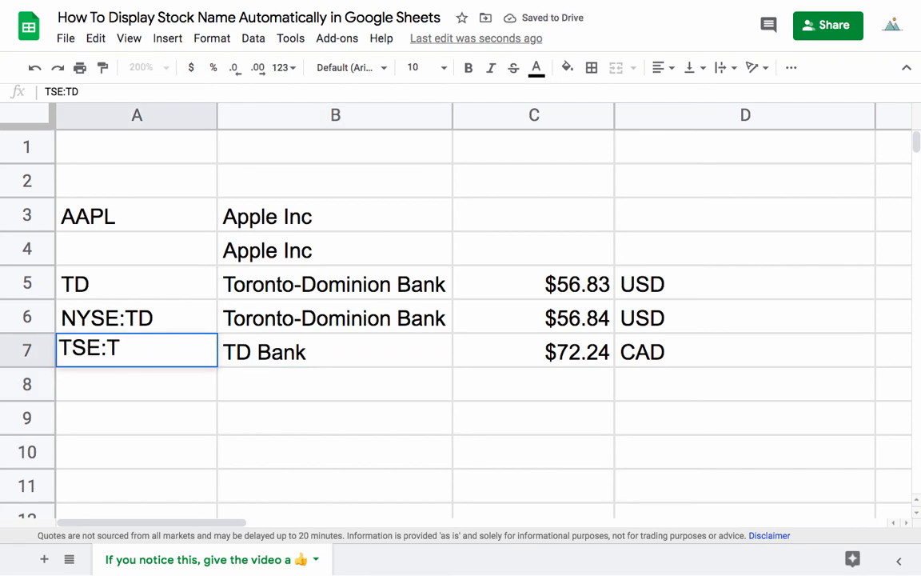
key(Return)
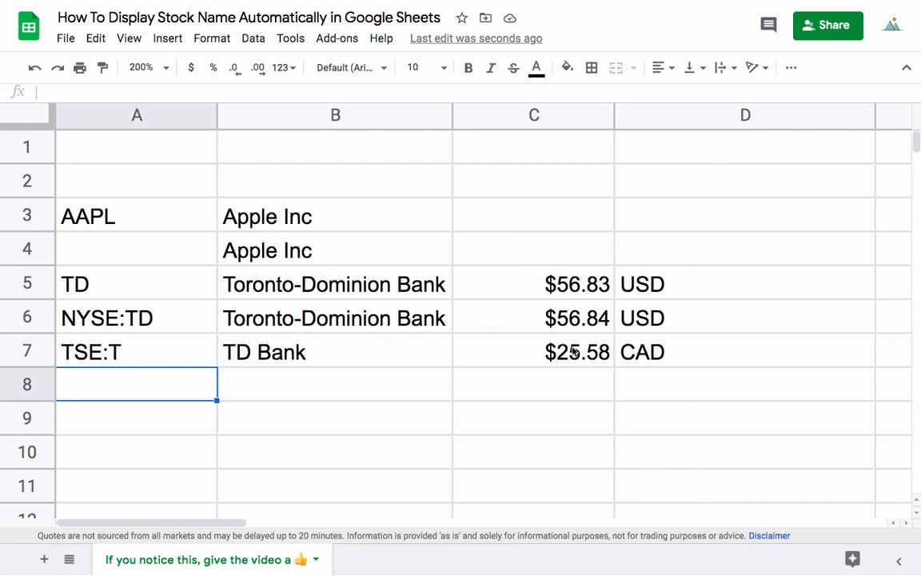
Step: Fill the name formula from B6 down into B7, replacing the fixed text, and check its cell reference
click(418, 342)
click(446, 328)
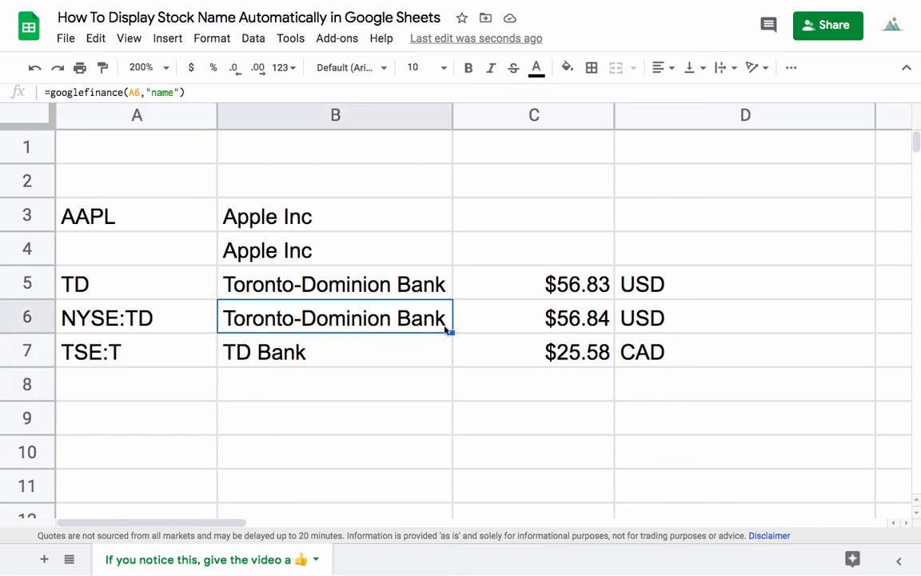
drag(453, 332, 450, 351)
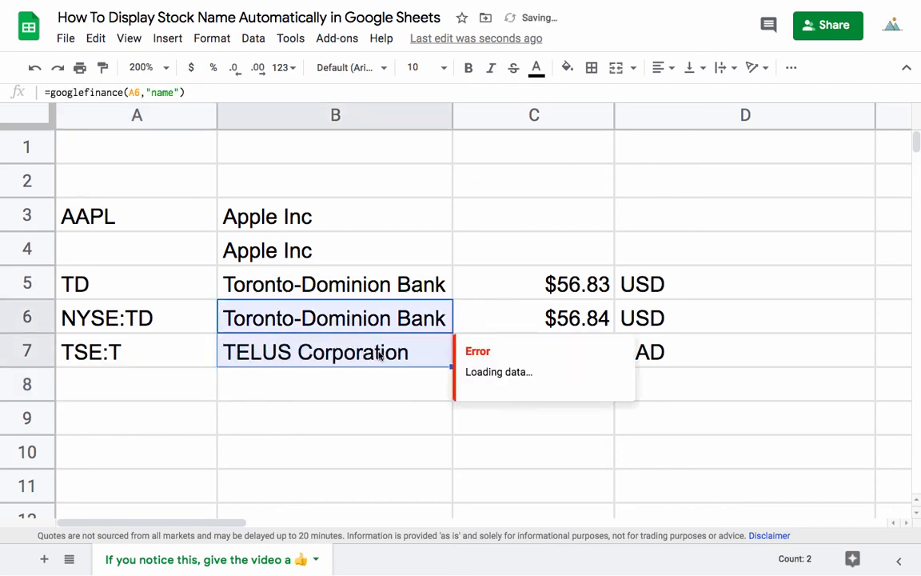
double_click(378, 351)
key(Escape)
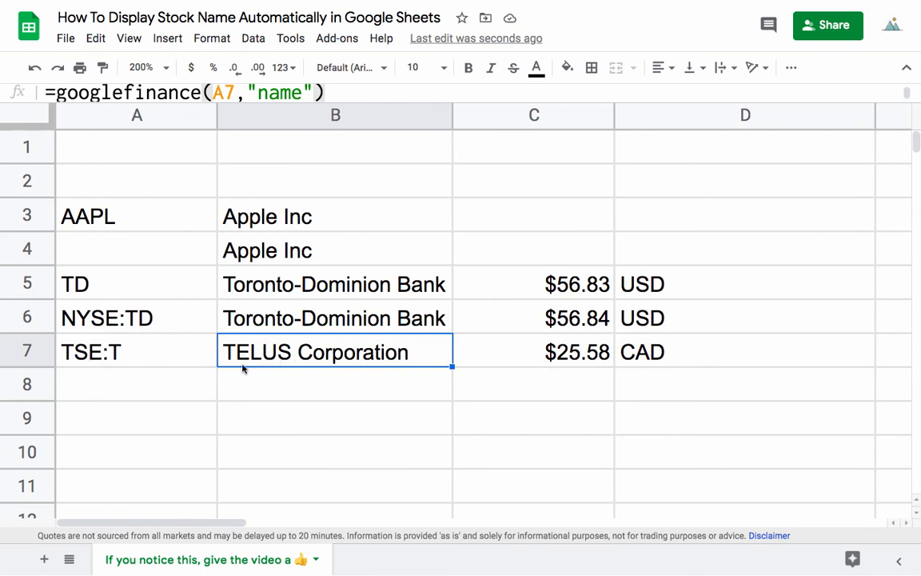
click(308, 374)
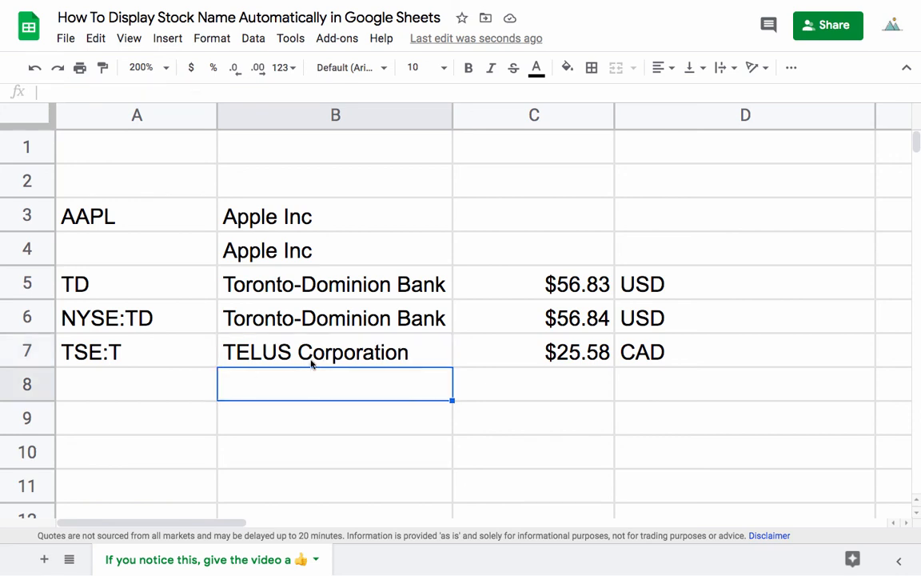
click(313, 352)
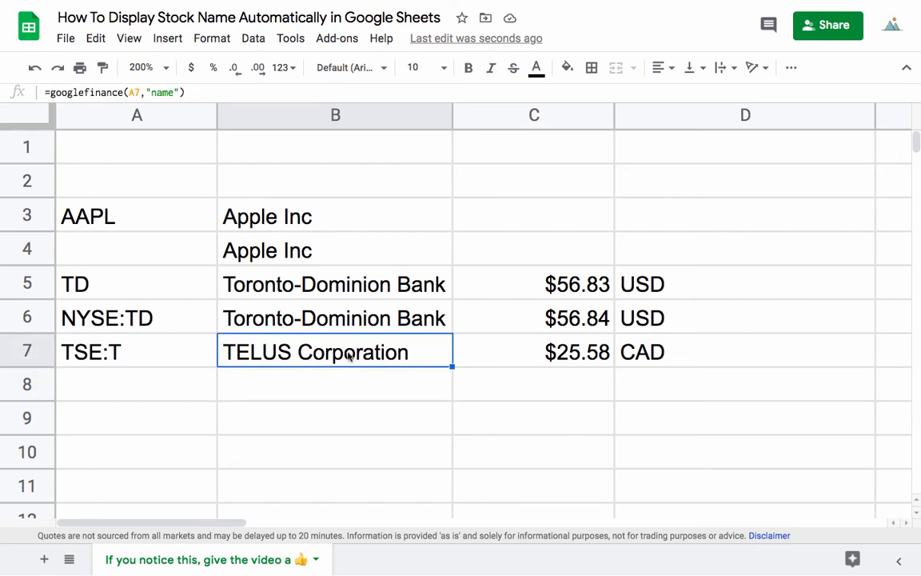
click(147, 321)
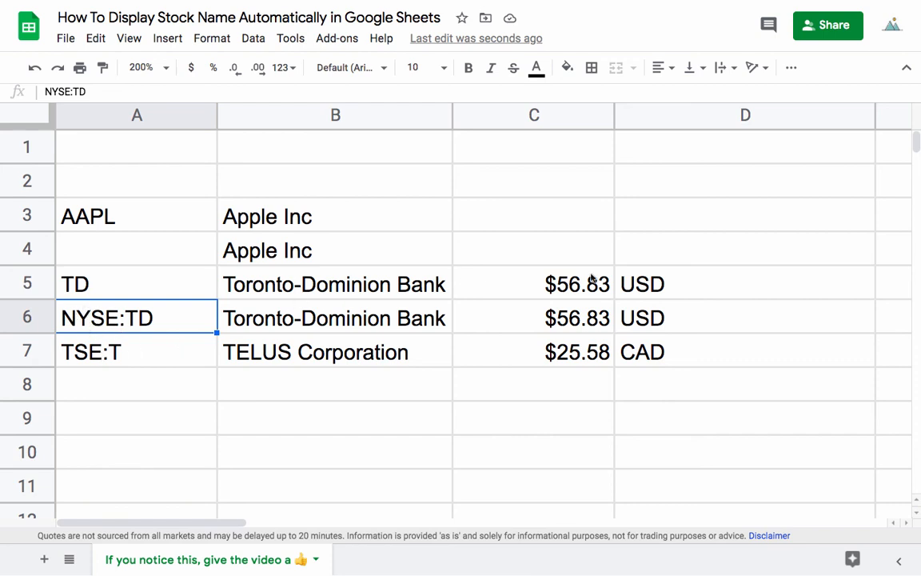
click(477, 395)
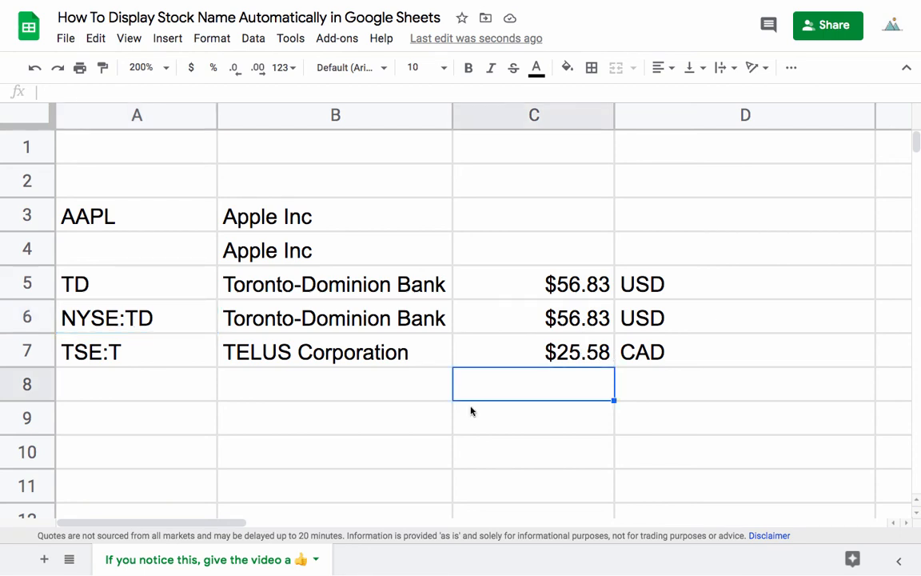
click(499, 314)
click(512, 350)
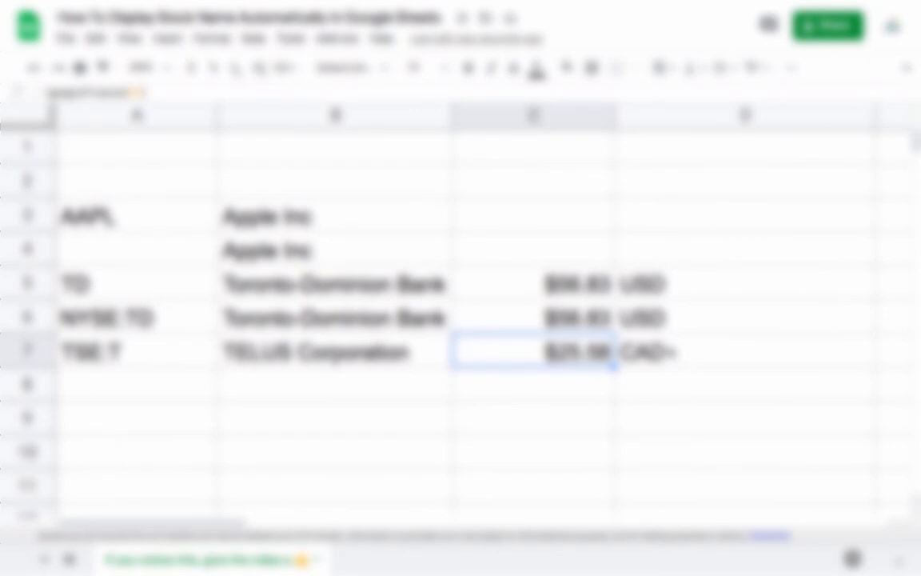
mouse_move(822, 1)
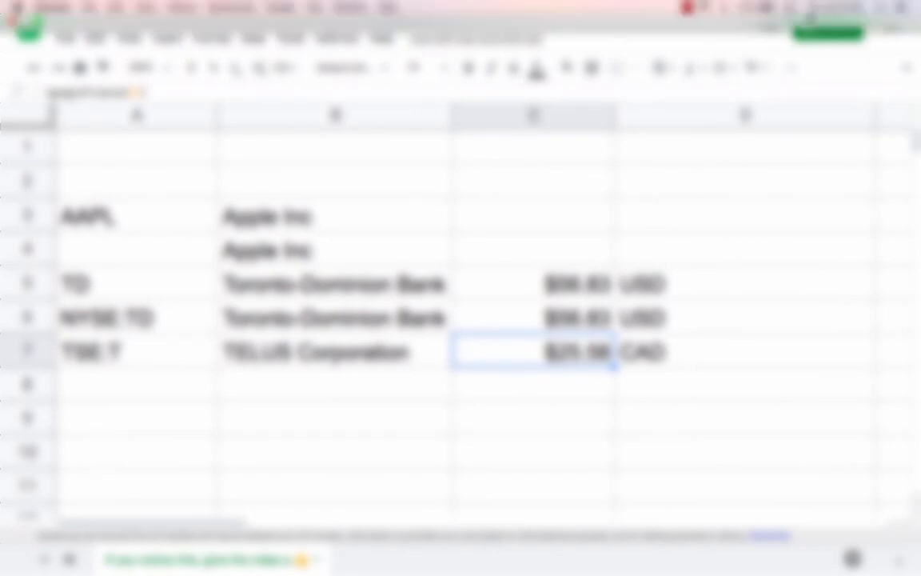
click(690, 7)
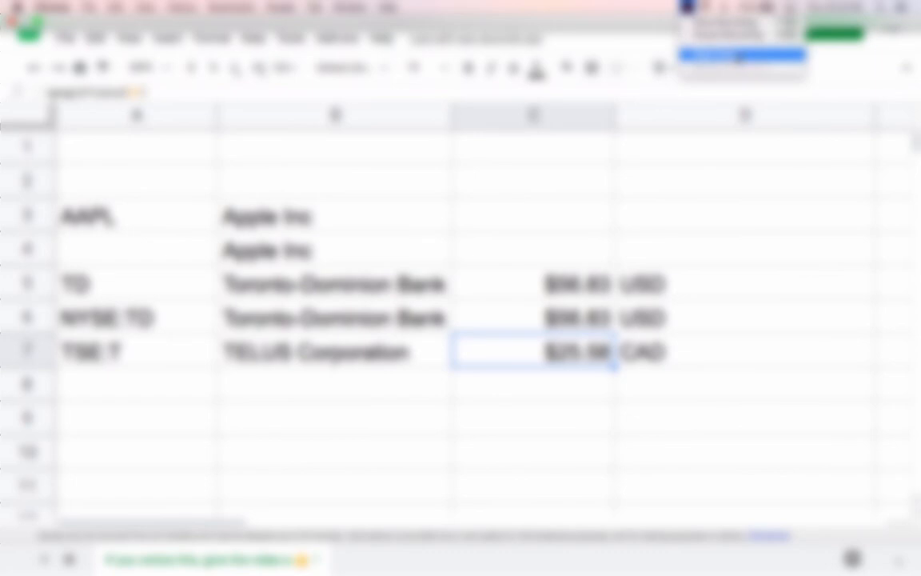